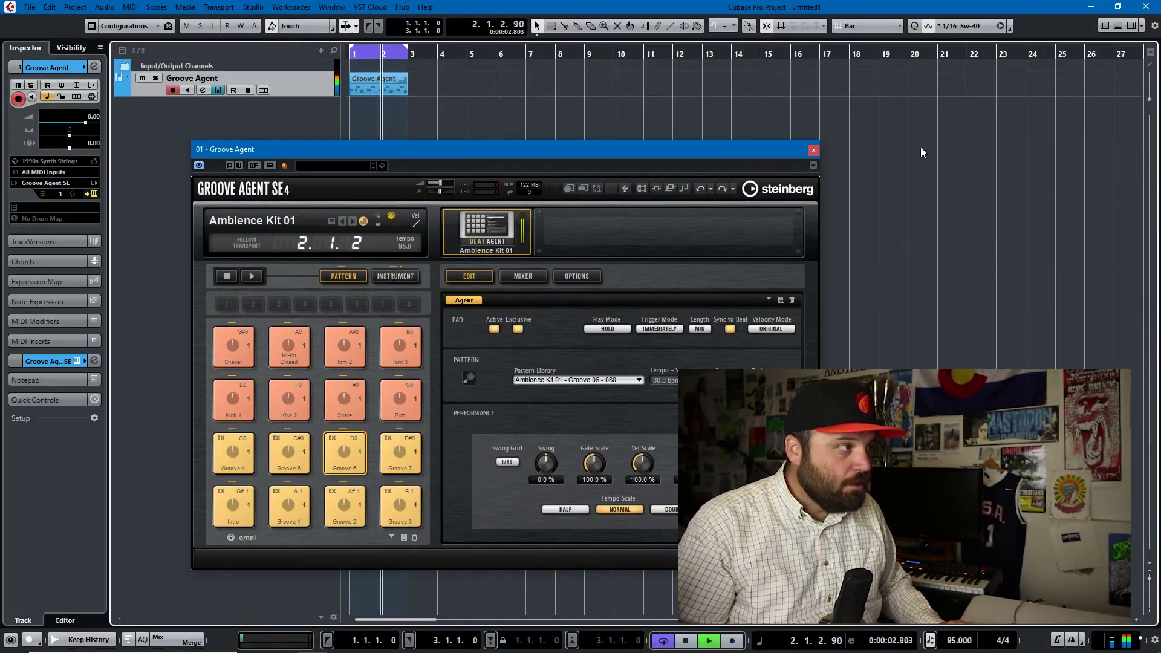
{"action": "key", "text": "space"}
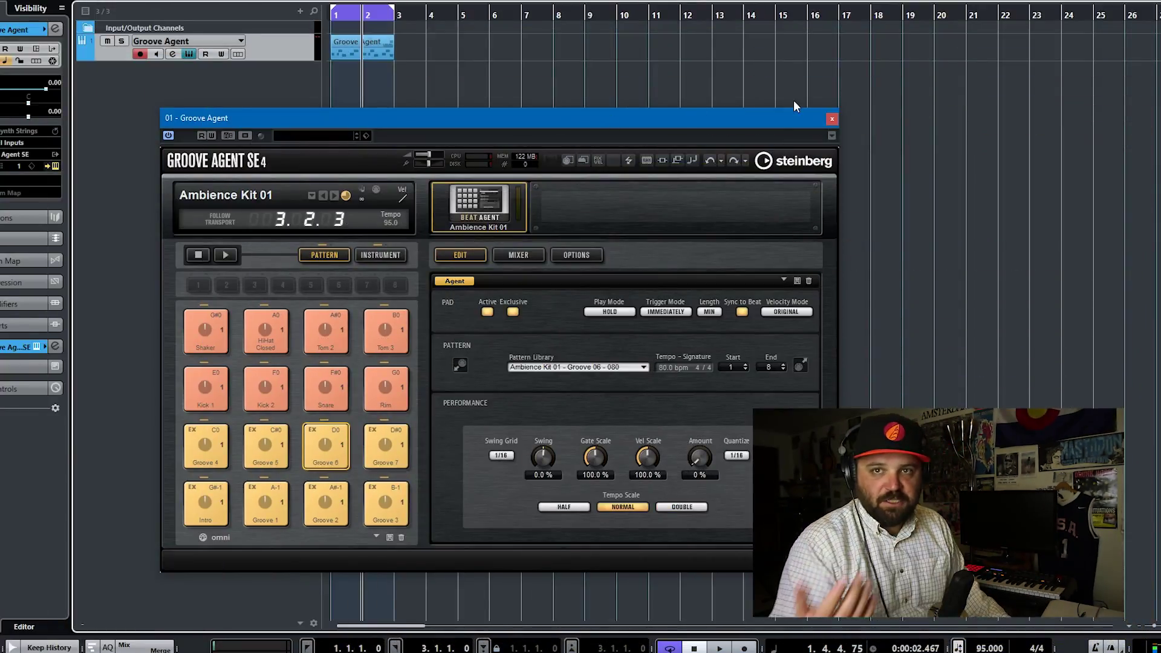
Replay and stop the drum pattern, then bring up the window switcher.
{"action": "key", "text": "space"}
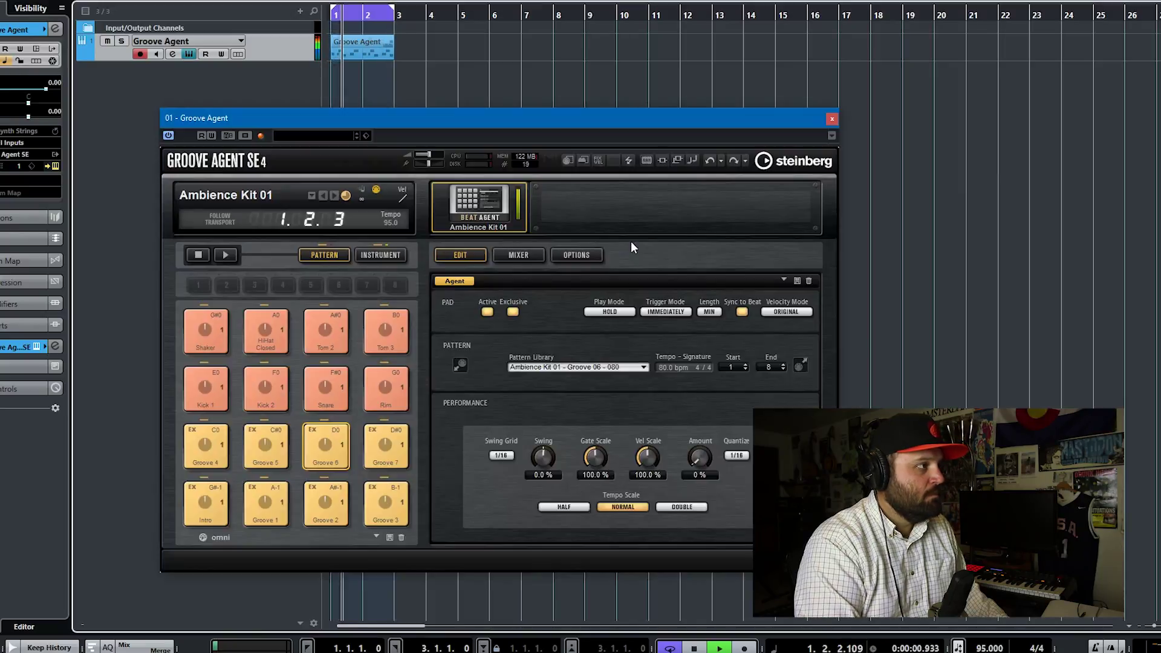
{"action": "key", "text": "space"}
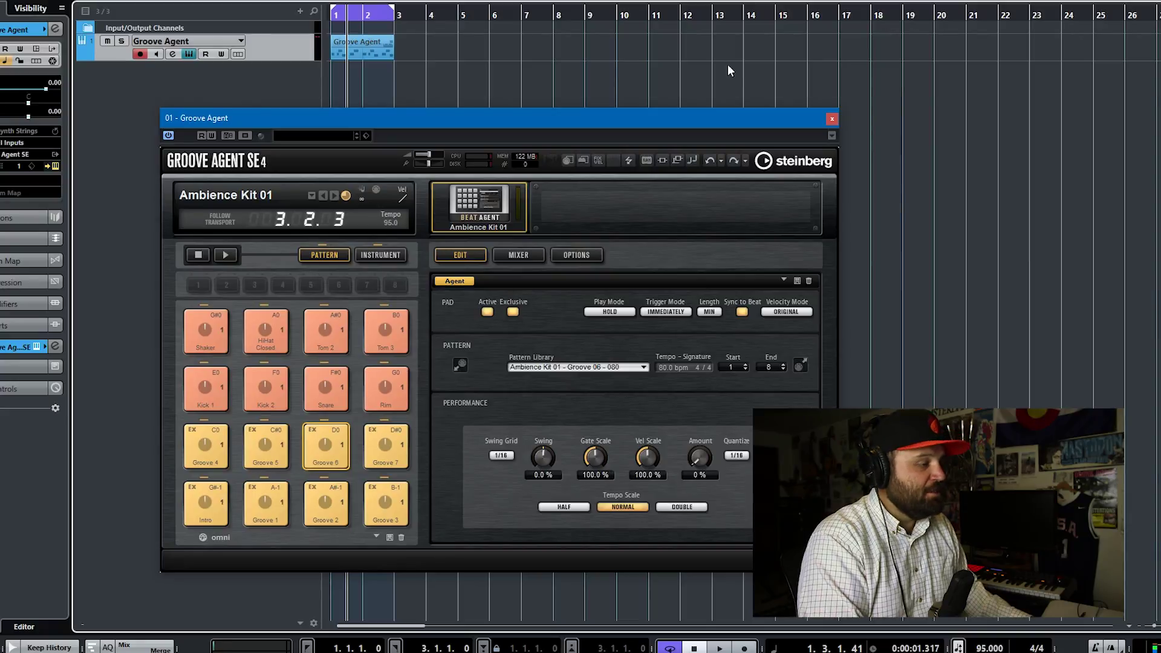
{"action": "key", "text": "alt+Tab"}
Switch to the VoiceMeeter mixer and move it lower on screen.
{"action": "key", "text": "alt+Tab"}
{"action": "key", "text": "alt+Tab"}
{"action": "key", "text": "alt+Tab"}
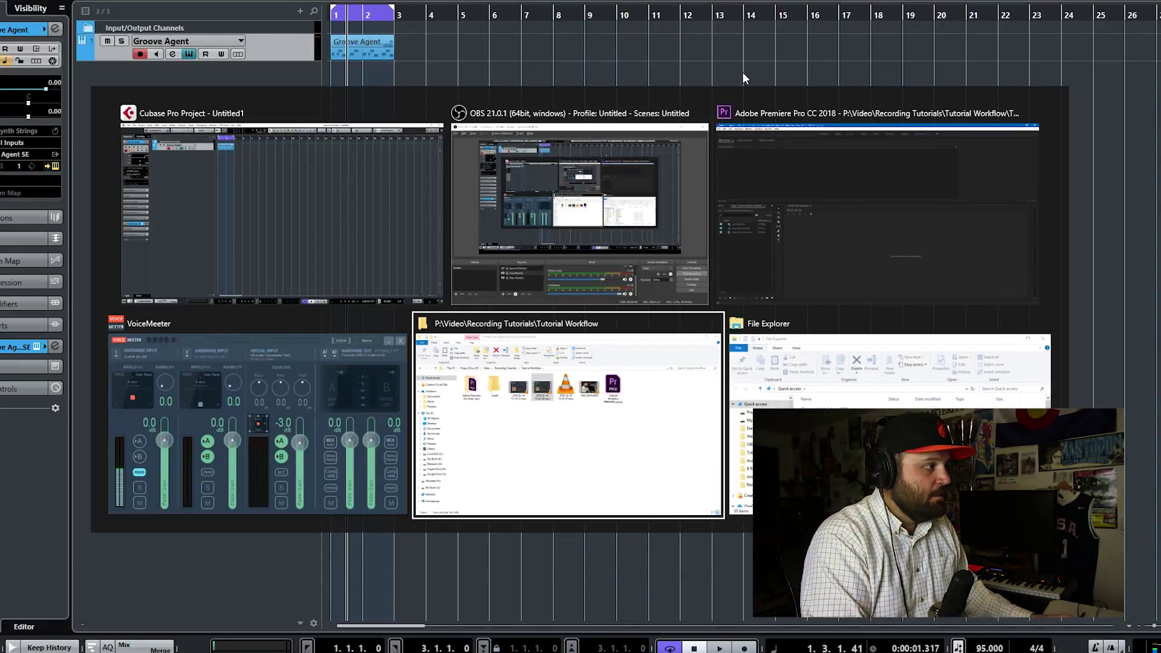
{"action": "key", "text": "alt+Tab"}
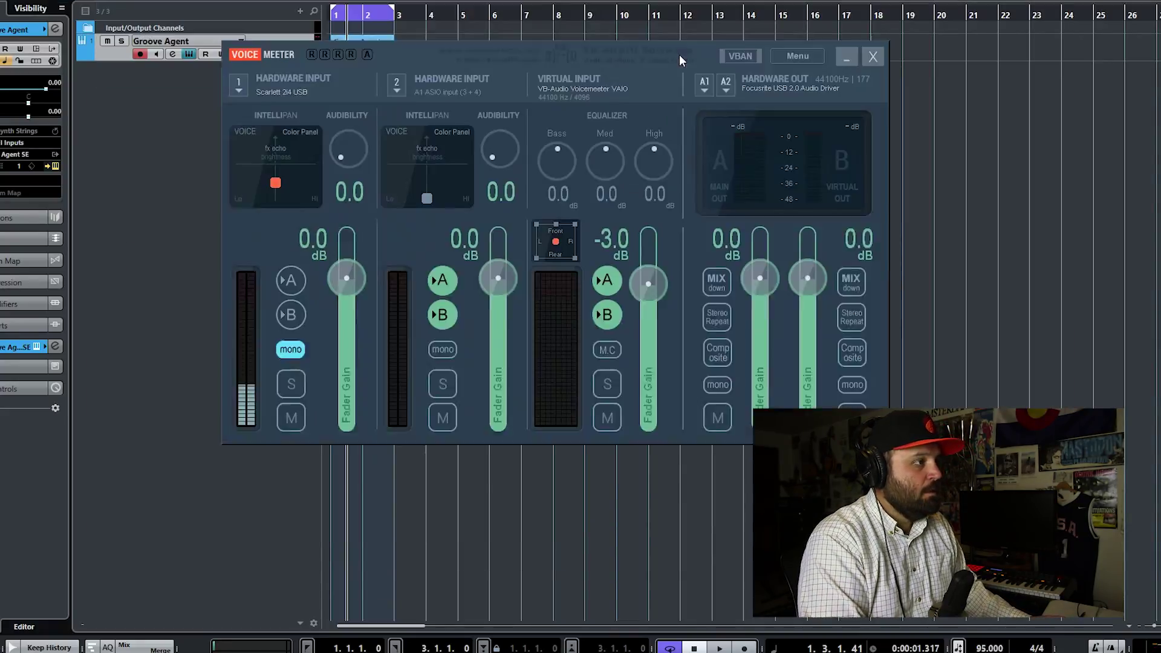
{"action": "left_click_drag", "start_coordinate": [680, 54], "coordinate": [686, 94]}
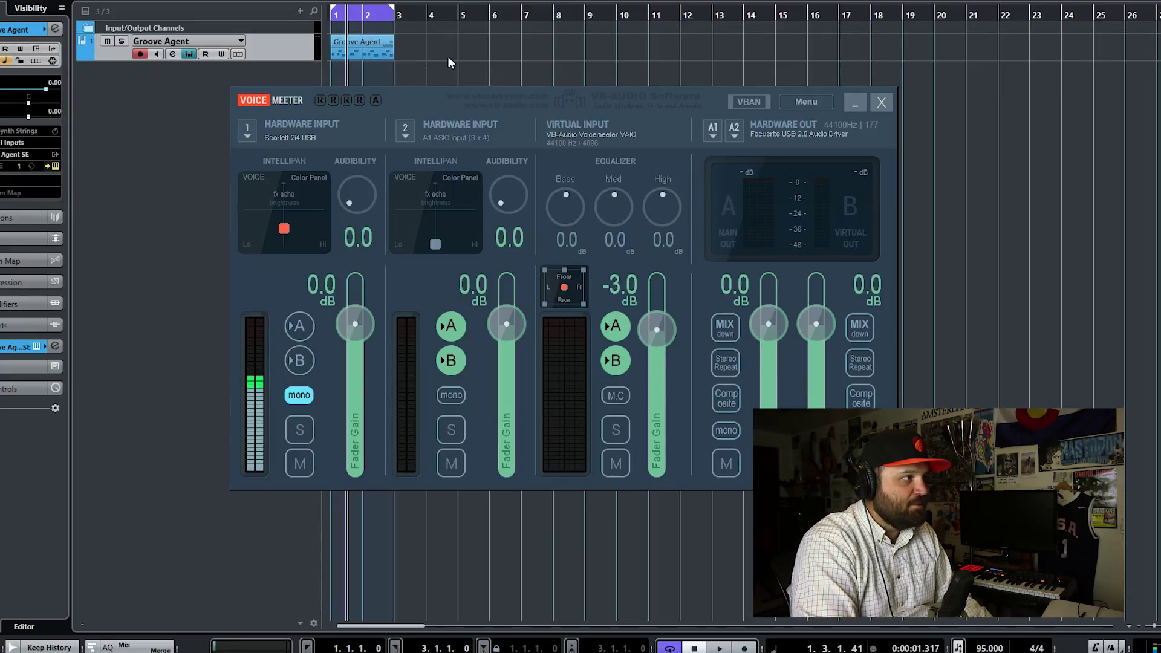
In Studio Setup's VST Audio System, switch the ASIO driver to Voicemeeter Virtual ASIO.
{"action": "left_click", "coordinate": [538, 46]}
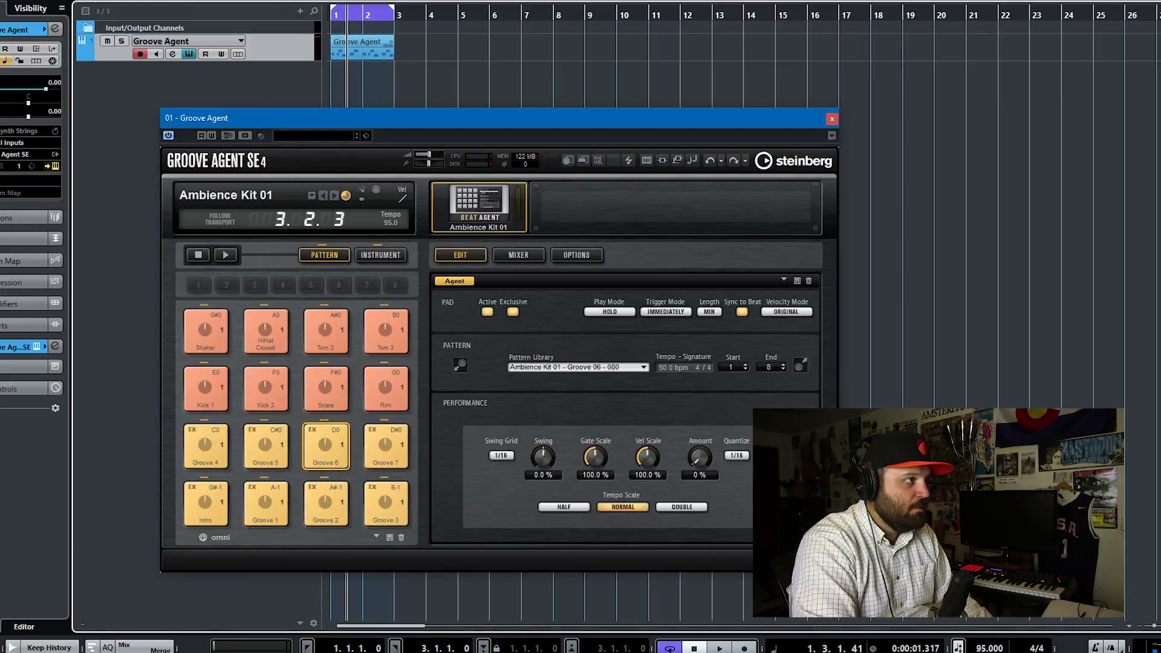
{"action": "left_click", "coordinate": [230, 1]}
{"action": "left_click", "coordinate": [254, 191]}
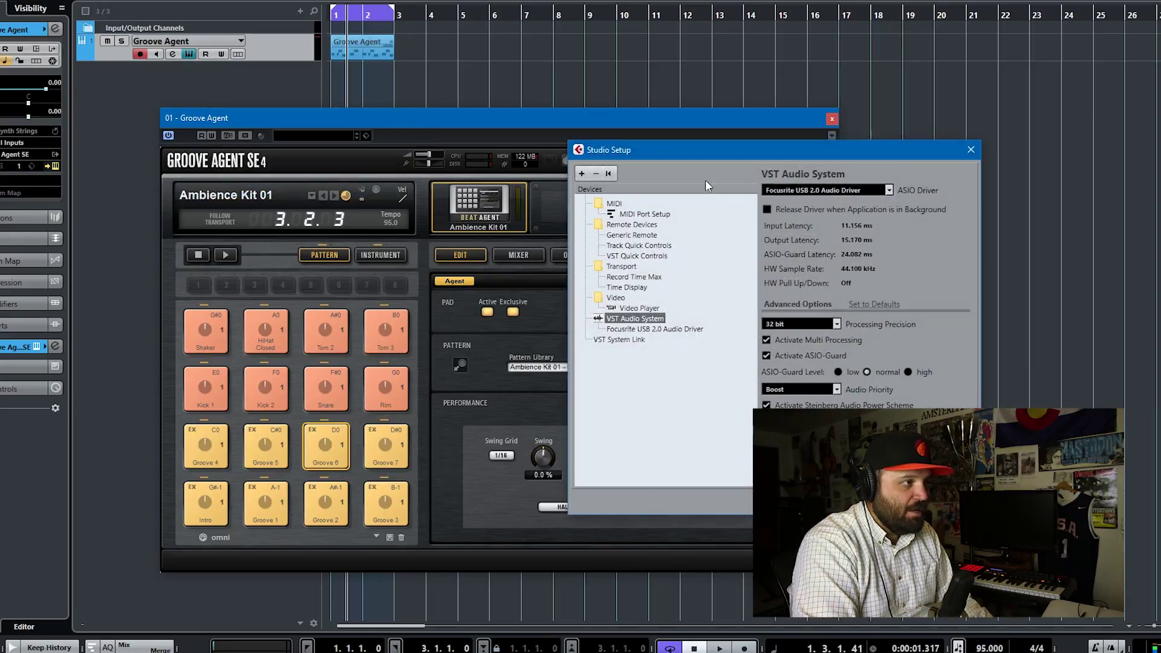
{"action": "left_click", "coordinate": [888, 190]}
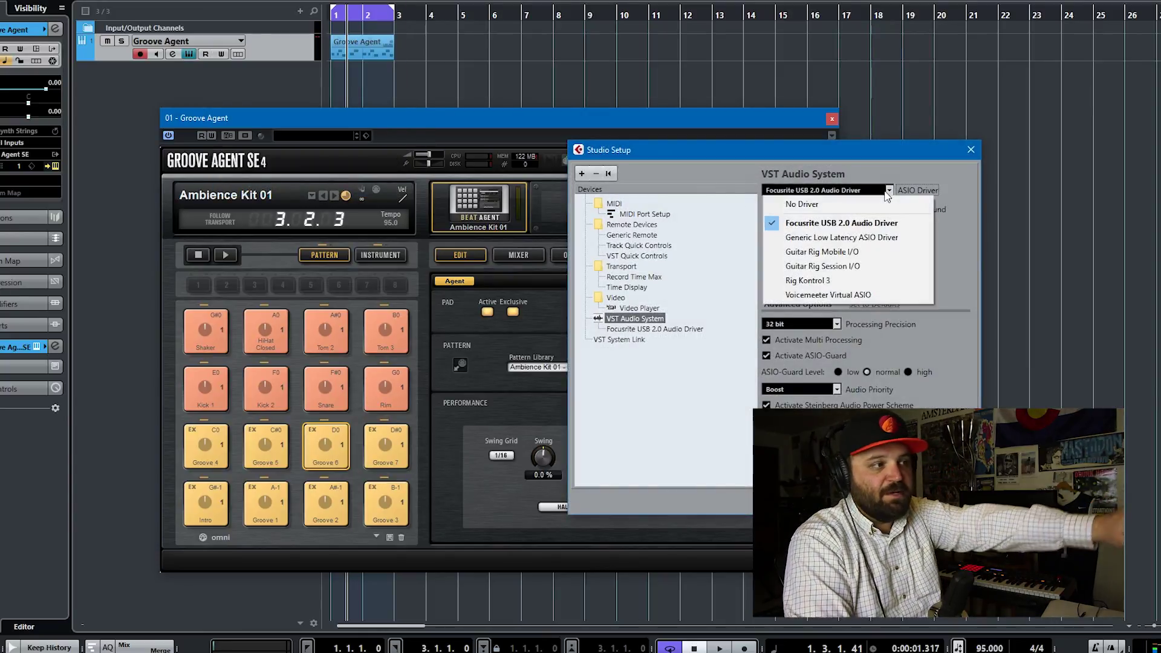
{"action": "left_click", "coordinate": [876, 296]}
{"action": "left_click", "coordinate": [552, 337]}
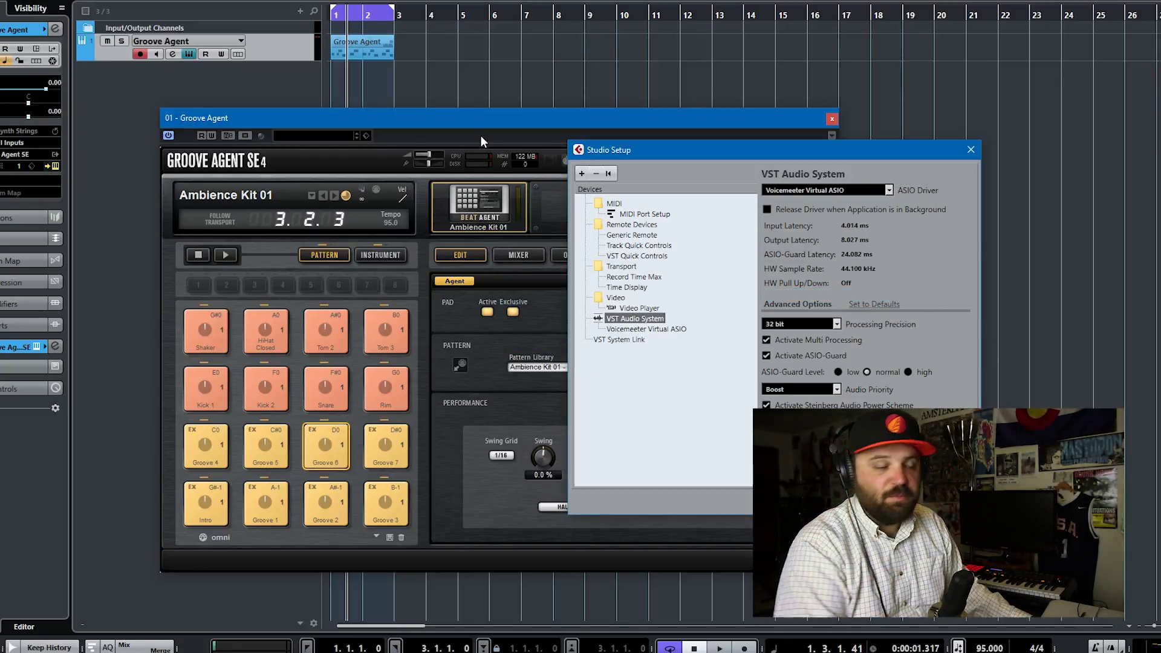
{"action": "left_click", "coordinate": [521, 56]}
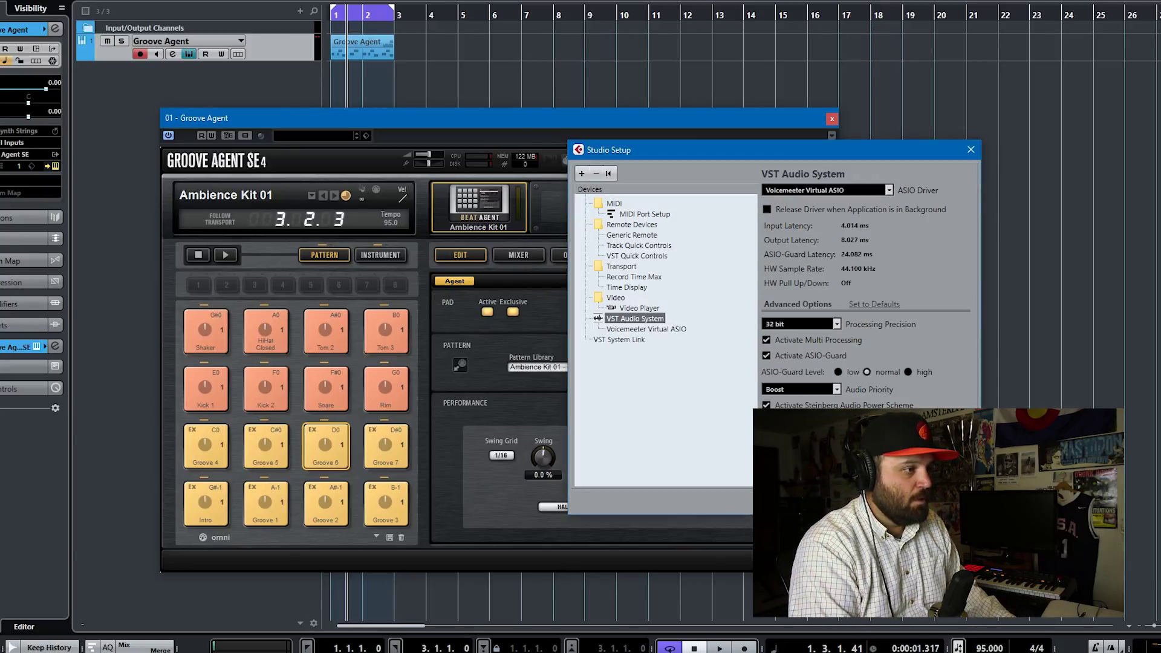
Close Studio Setup and watch VoiceMeeter's virtual input meter, then stop the drums.
{"action": "key", "text": "Return"}
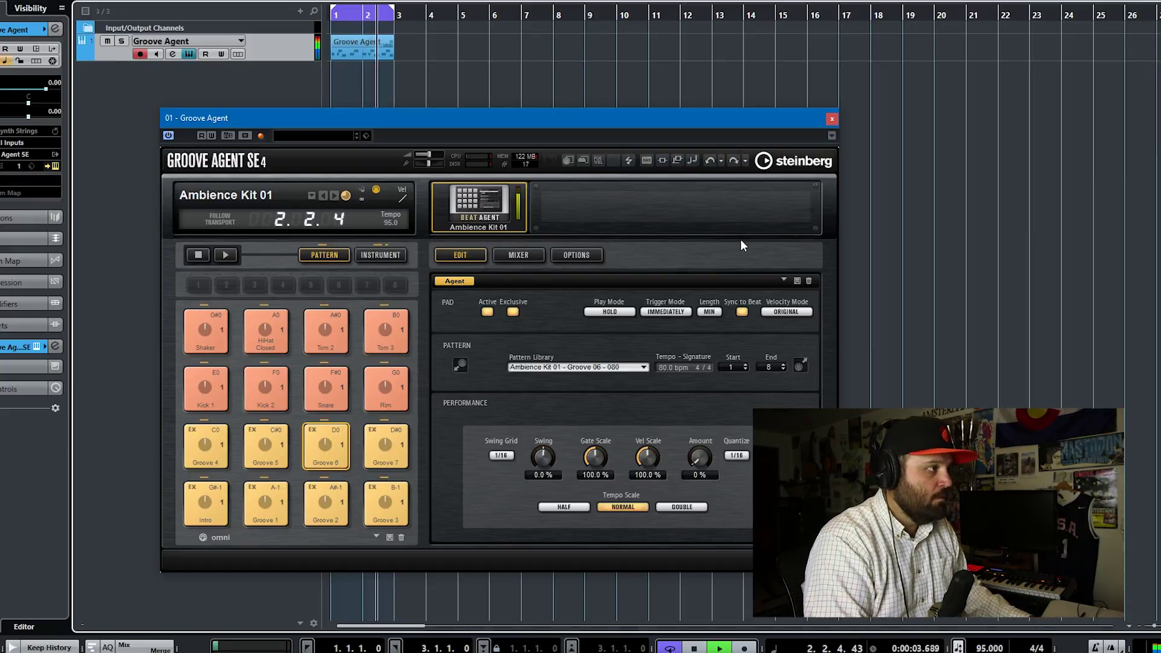
{"action": "key", "text": "alt+Tab"}
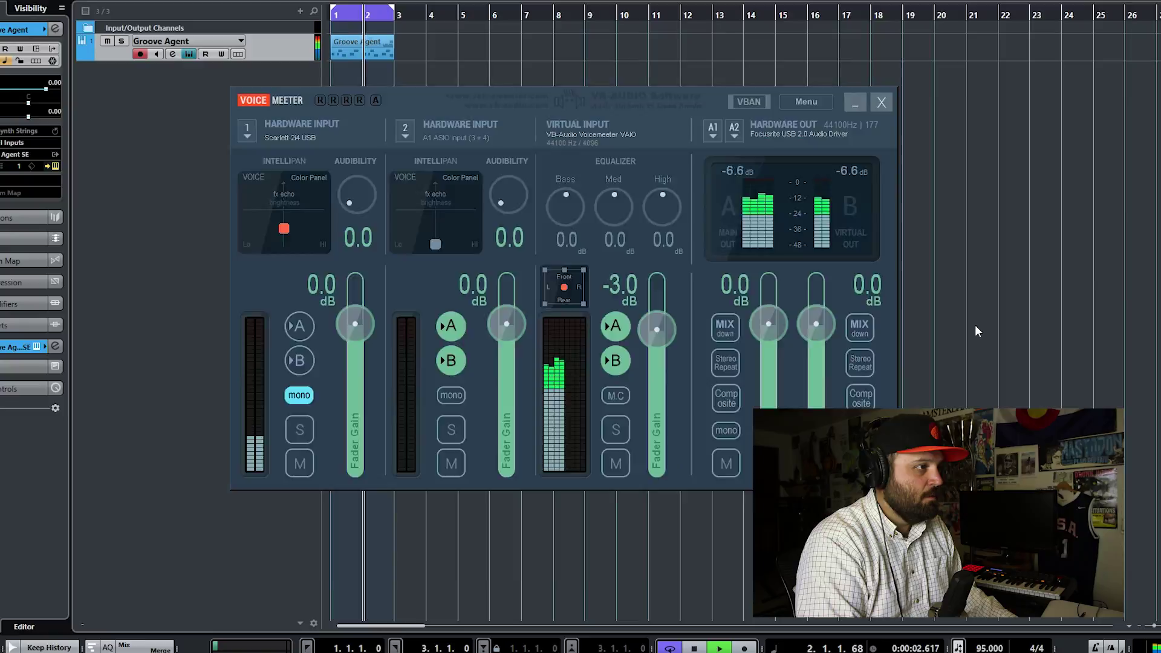
{"action": "key", "text": "alt+Tab"}
{"action": "key", "text": "space"}
{"action": "key", "text": "alt+Tab"}
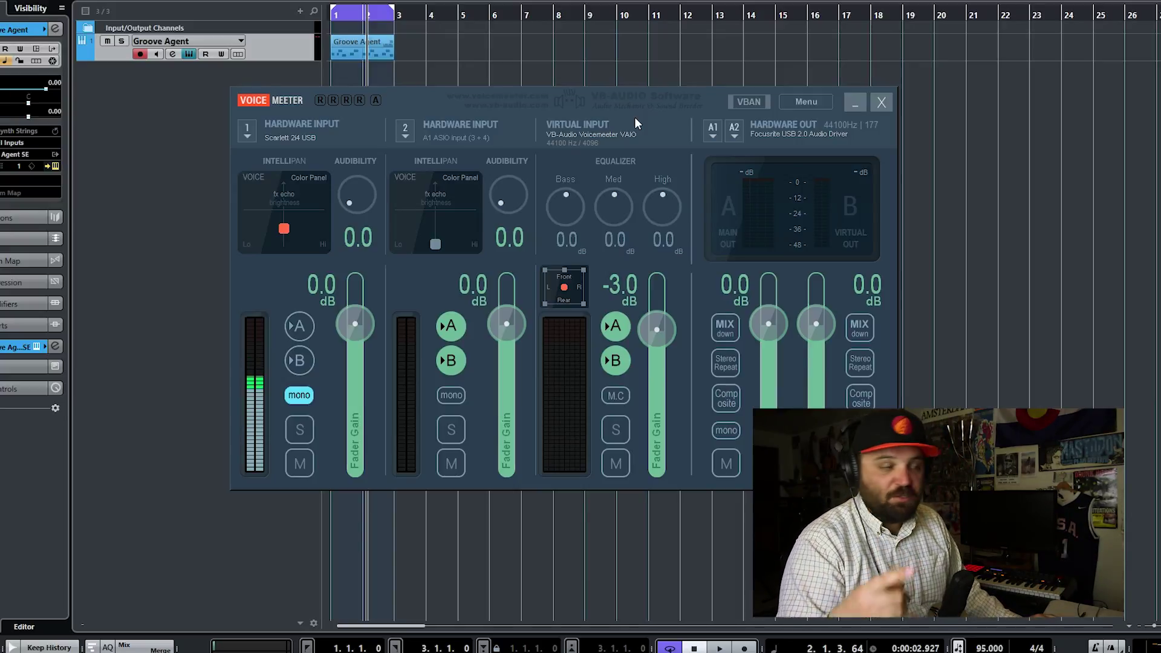
Set Screen Recorder voice-over to VoiceMeeter Output and route VoiceMeeter input 1 to A and B.
{"action": "key", "text": "super"}
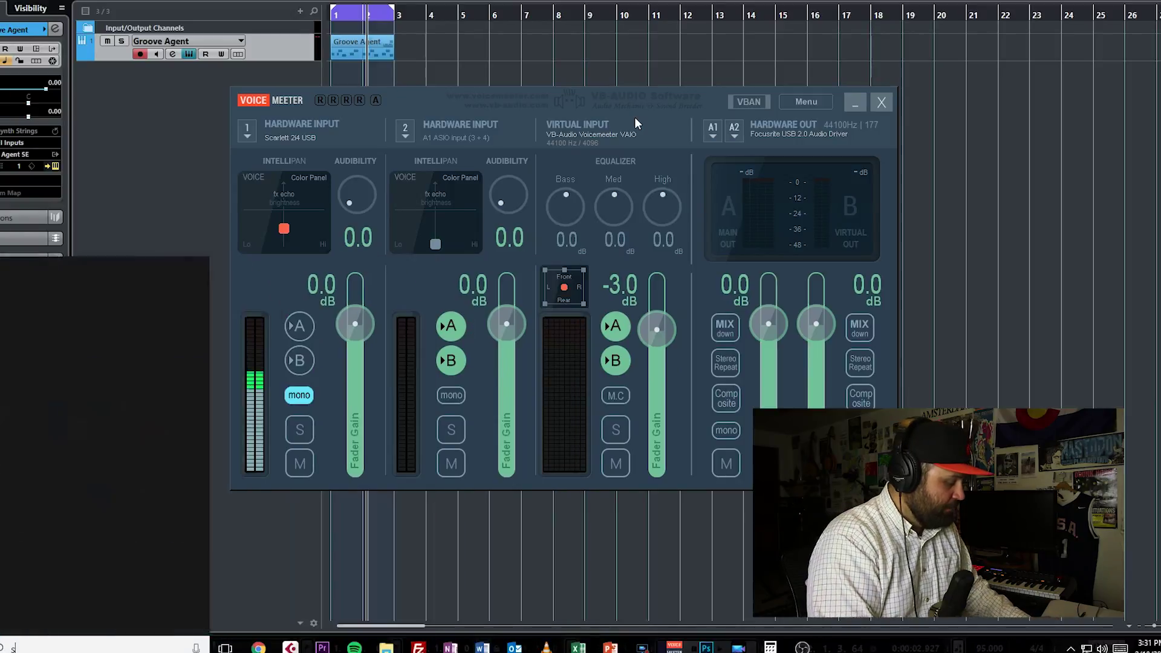
{"action": "type", "text": "scree"}
{"action": "key", "text": "Return"}
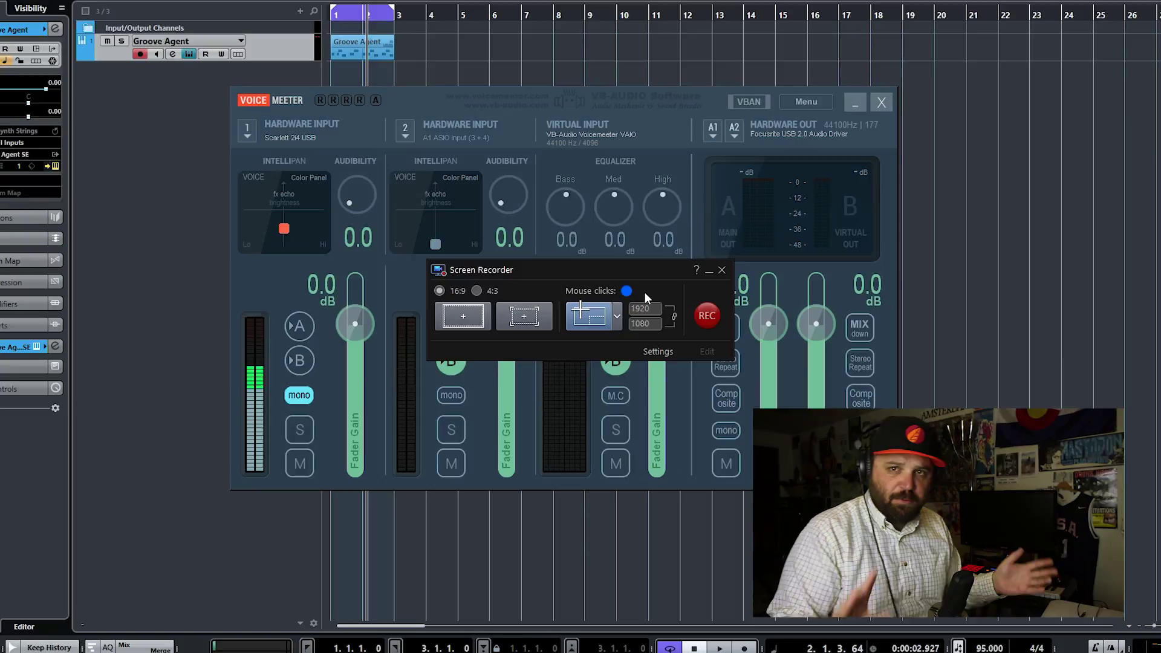
{"action": "left_click", "coordinate": [659, 352]}
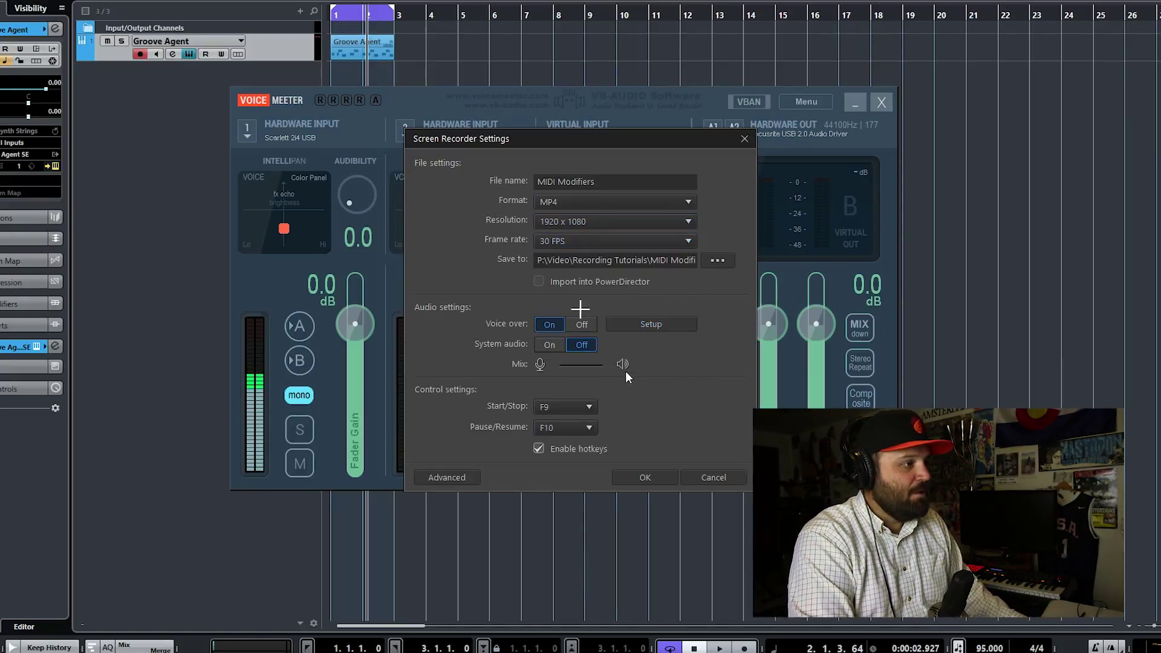
{"action": "left_click", "coordinate": [645, 324]}
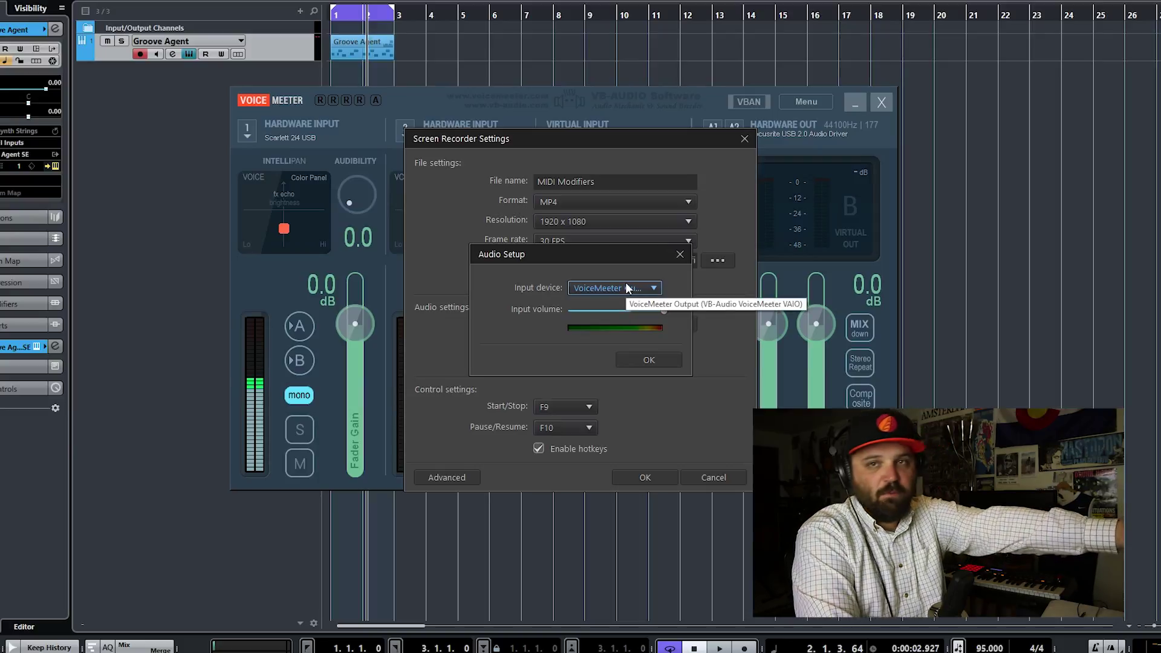
{"action": "left_click", "coordinate": [666, 360]}
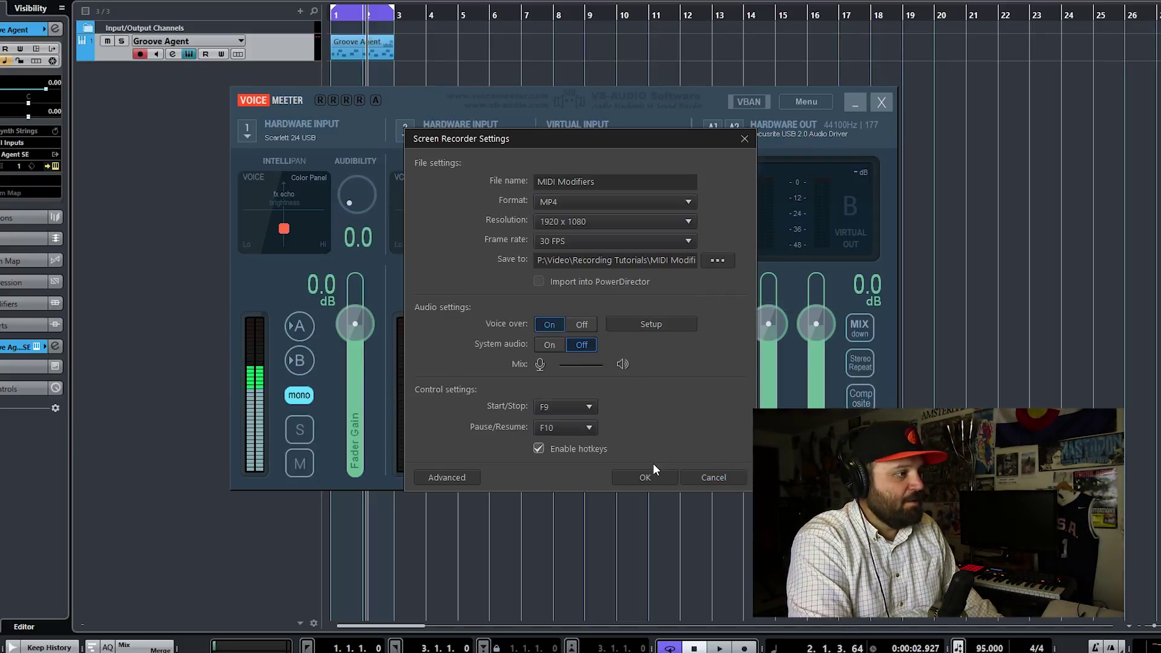
{"action": "left_click", "coordinate": [646, 477]}
{"action": "left_click", "coordinate": [303, 328]}
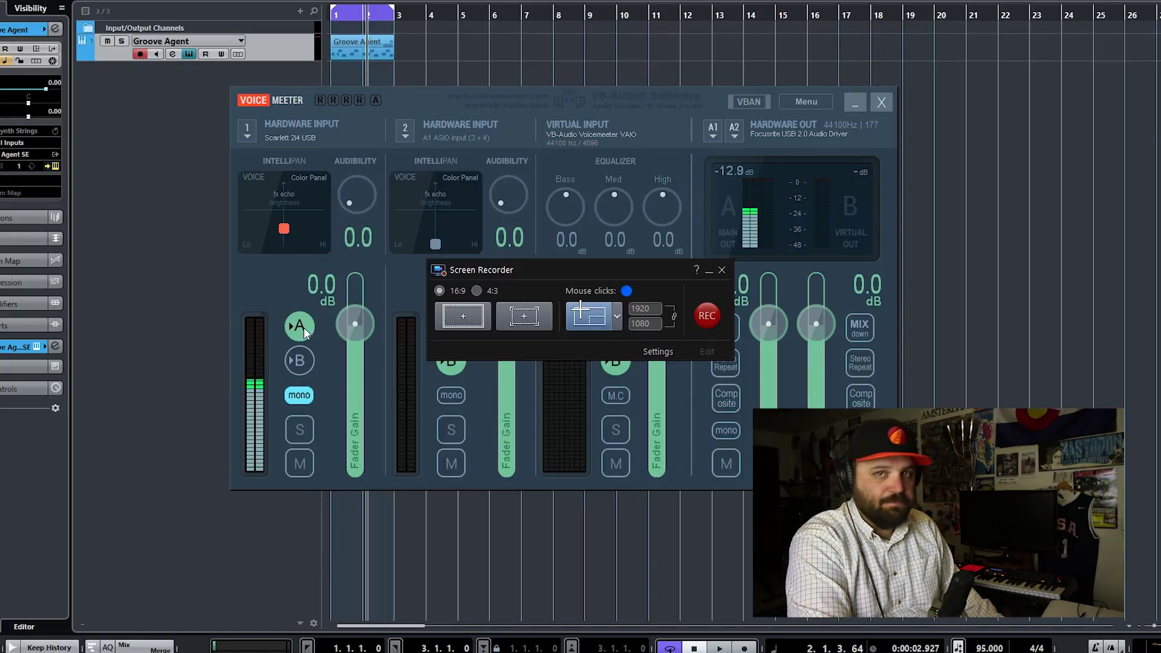
{"action": "left_click", "coordinate": [300, 362]}
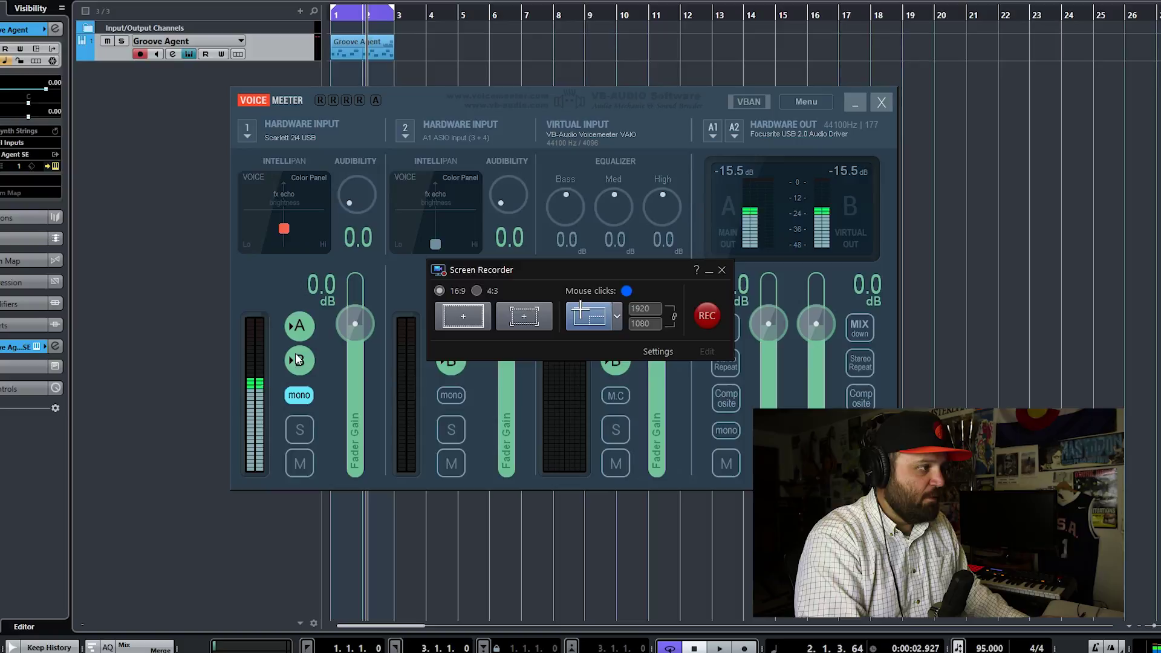
Bring Audacity mid-screen, then close the screen recorder panel and Audacity.
{"action": "key", "text": "alt+Tab"}
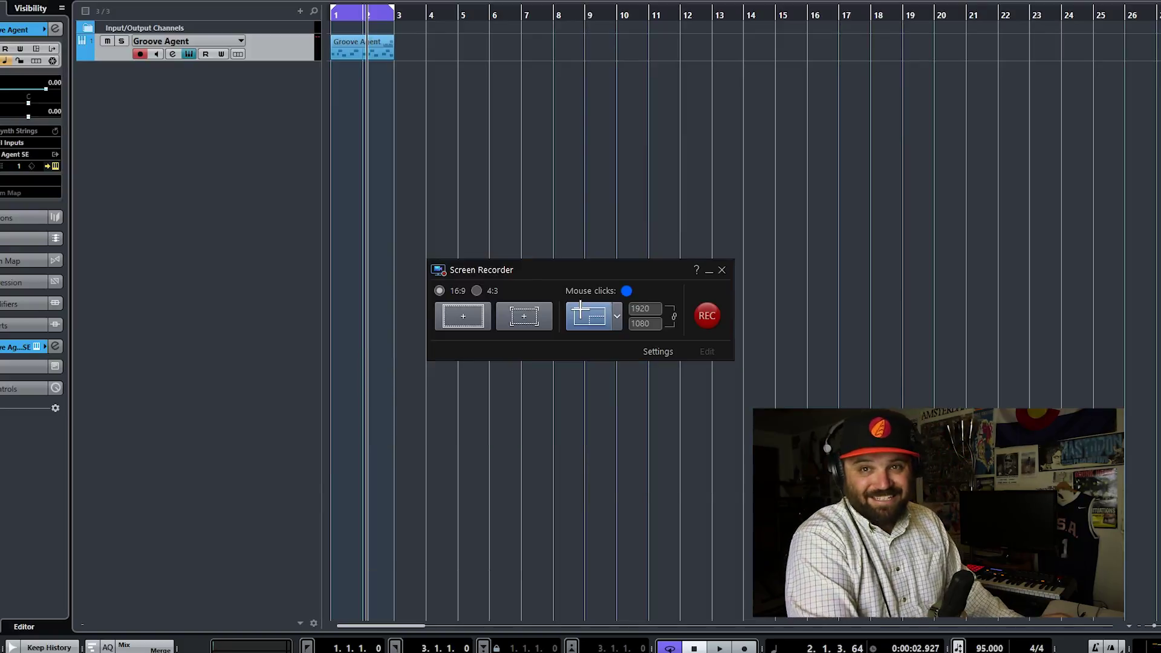
{"action": "key", "text": "alt+Tab"}
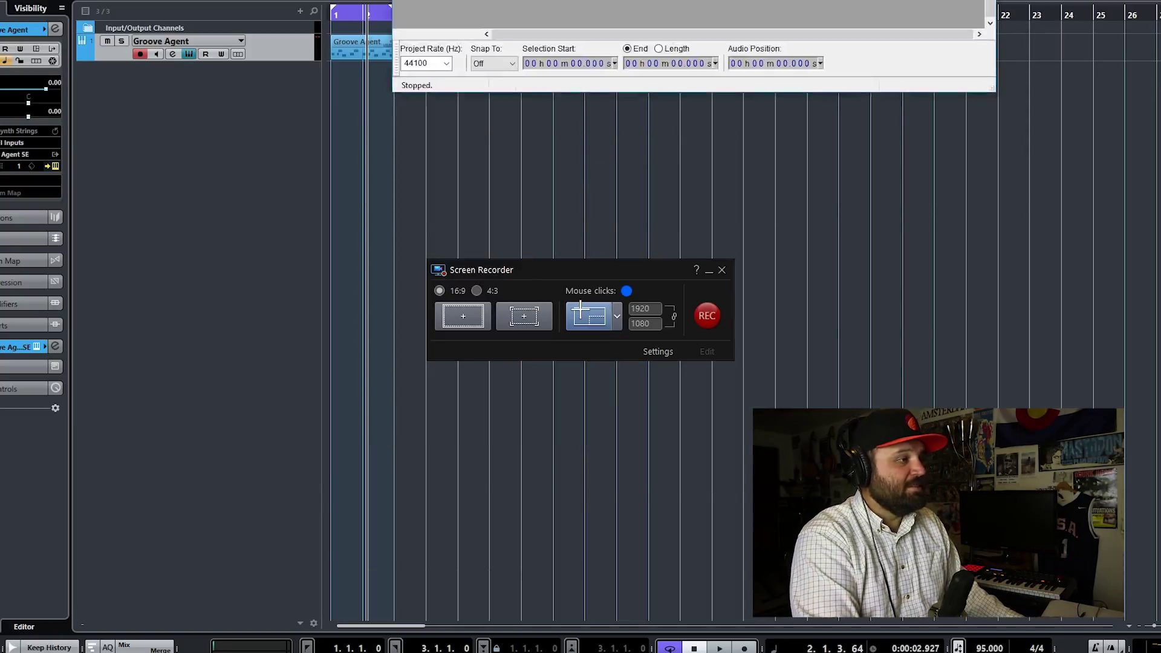
{"action": "left_click_drag", "start_coordinate": [778, 69], "coordinate": [779, 84]}
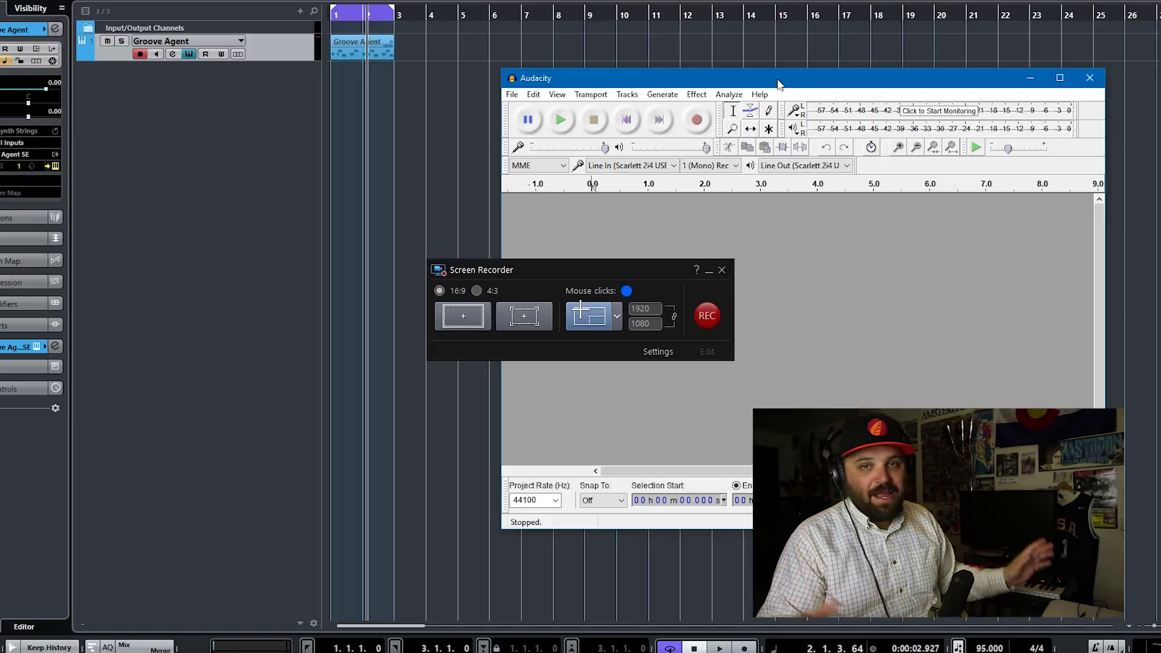
{"action": "left_click", "coordinate": [721, 271]}
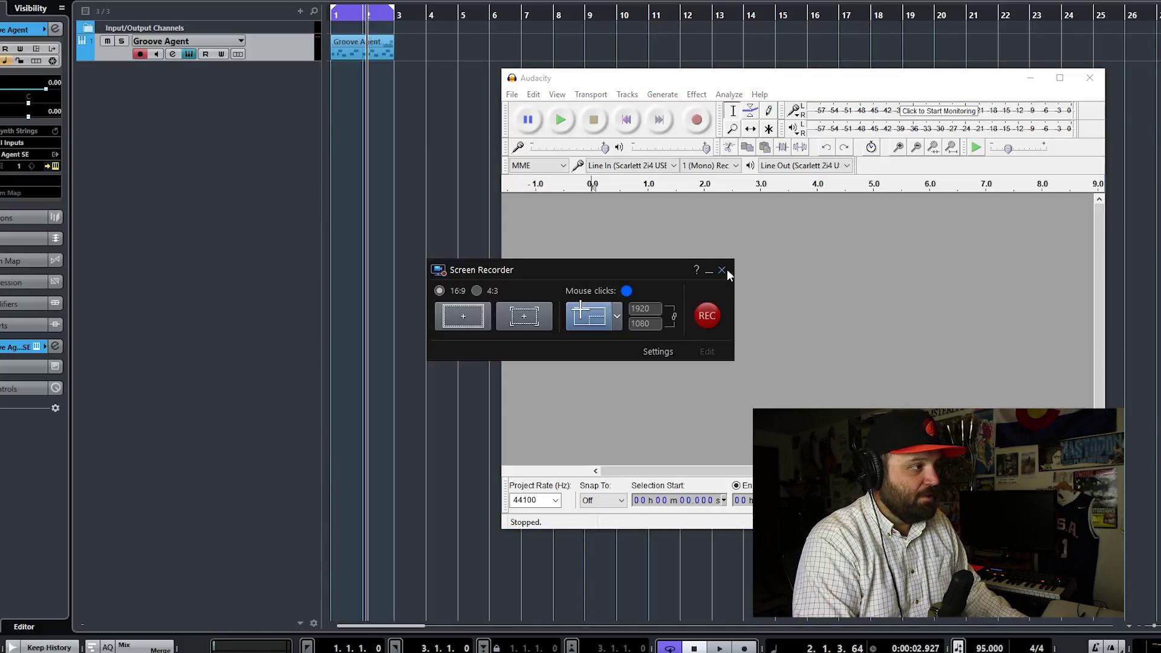
{"action": "left_click", "coordinate": [727, 270]}
{"action": "left_click", "coordinate": [1090, 79]}
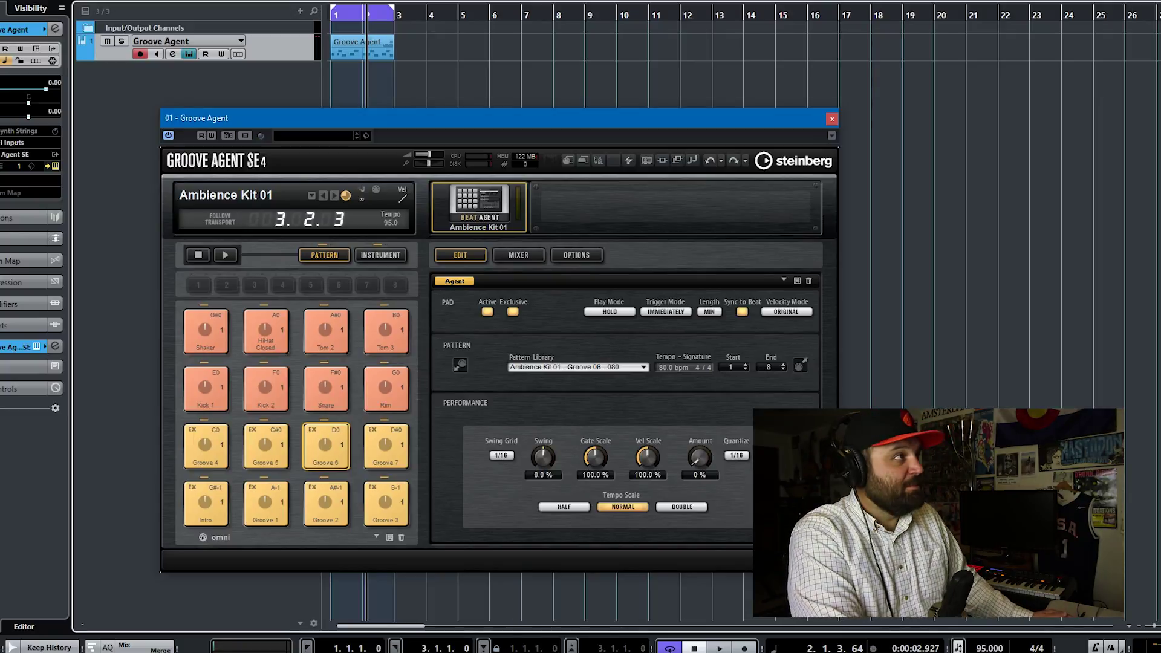
Bring OBS Studio forward, reposition it, and review its Mixer audio sources.
{"action": "key", "text": "alt+Tab"}
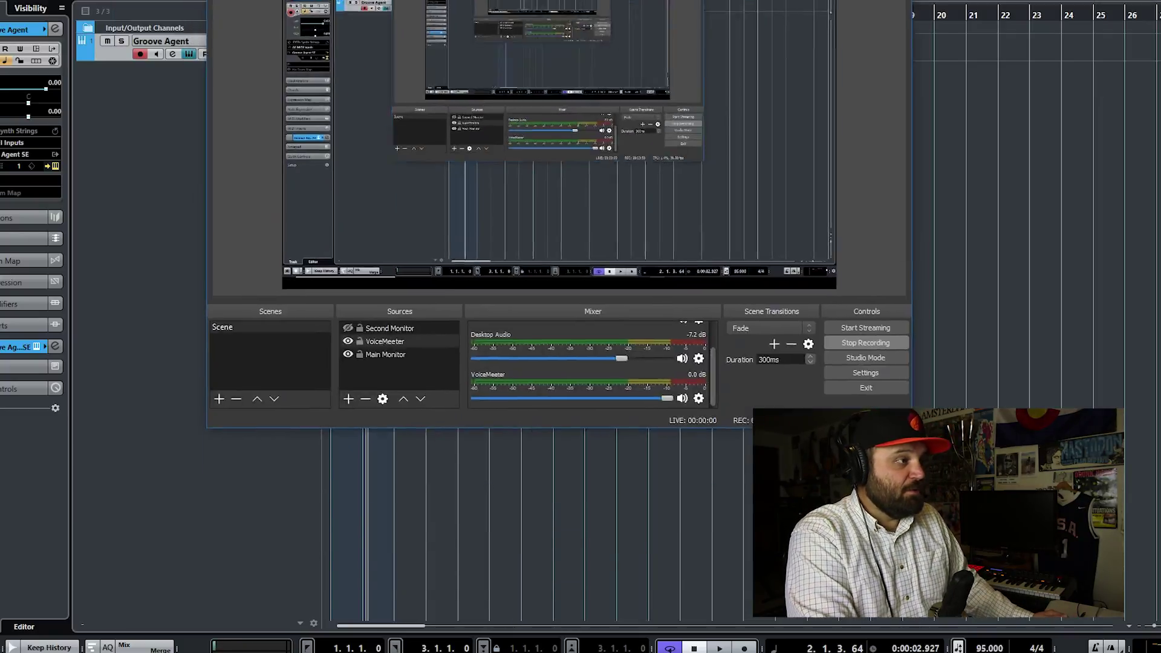
{"action": "left_click_drag", "start_coordinate": [666, 3], "coordinate": [666, 121]}
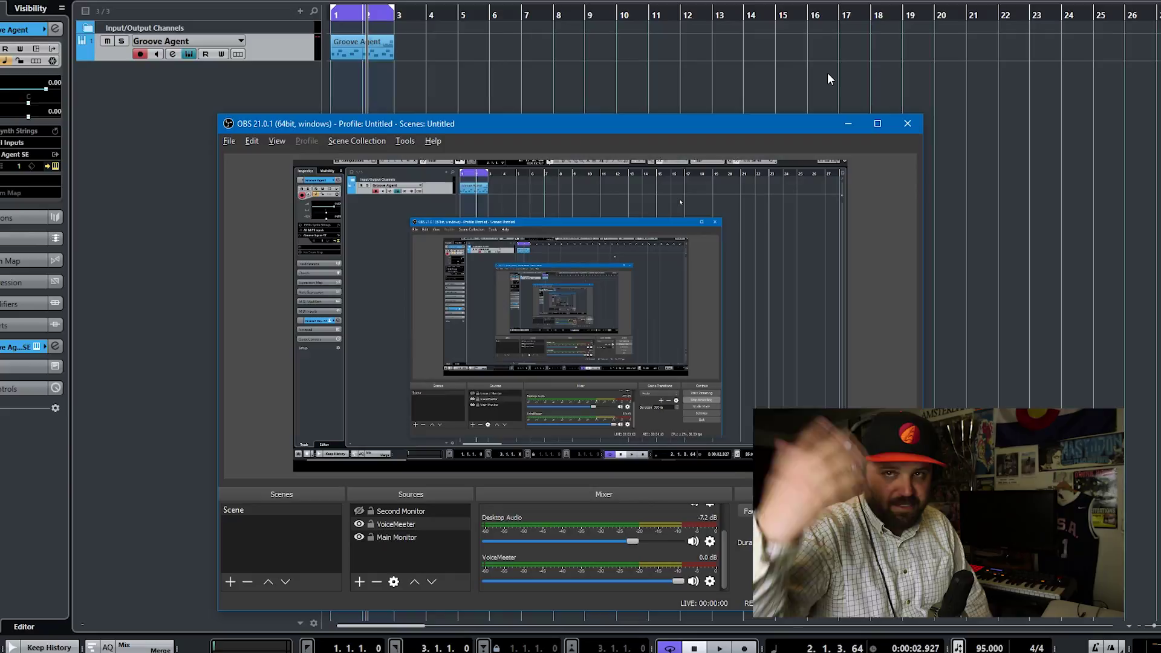
{"action": "left_click_drag", "start_coordinate": [607, 125], "coordinate": [627, 69]}
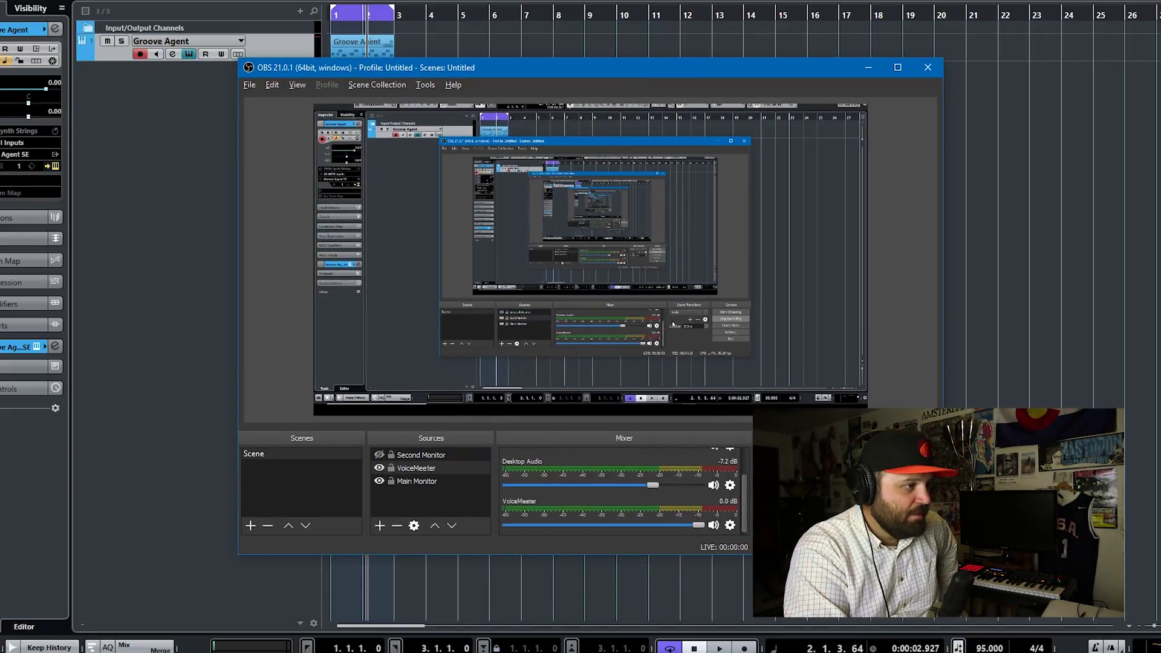
{"action": "scroll", "coordinate": [550, 468], "scroll_direction": "up", "scroll_amount": 2}
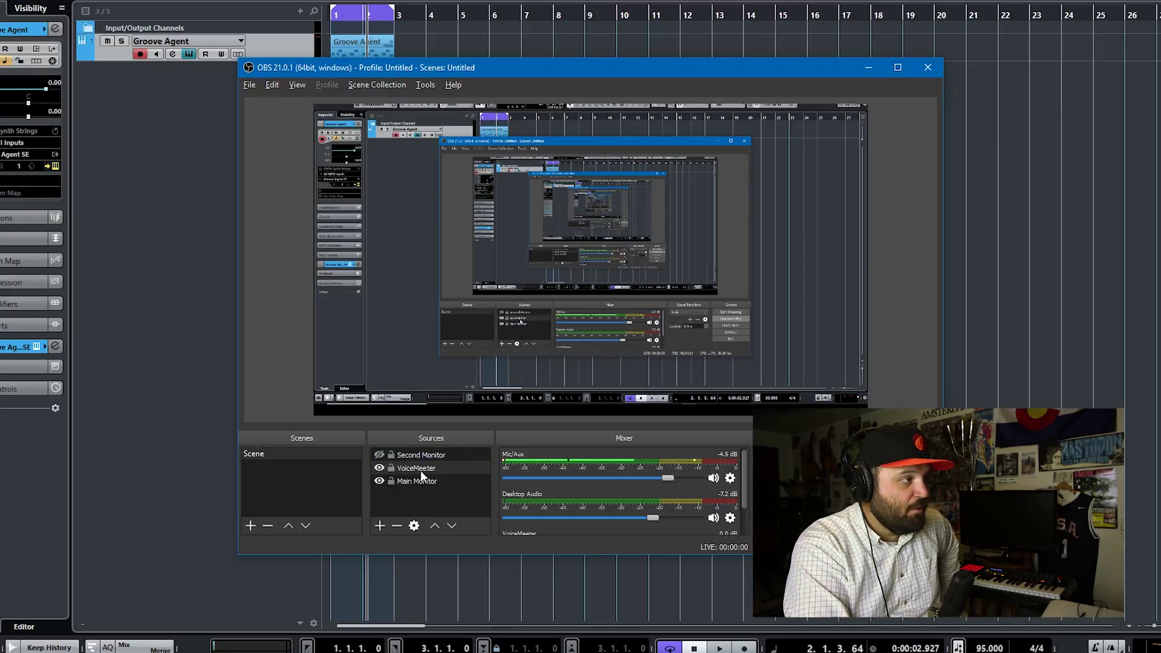
Start the Groove Agent drums in Cubase and return to OBS to watch levels.
{"action": "left_click", "coordinate": [200, 270]}
{"action": "key", "text": "space"}
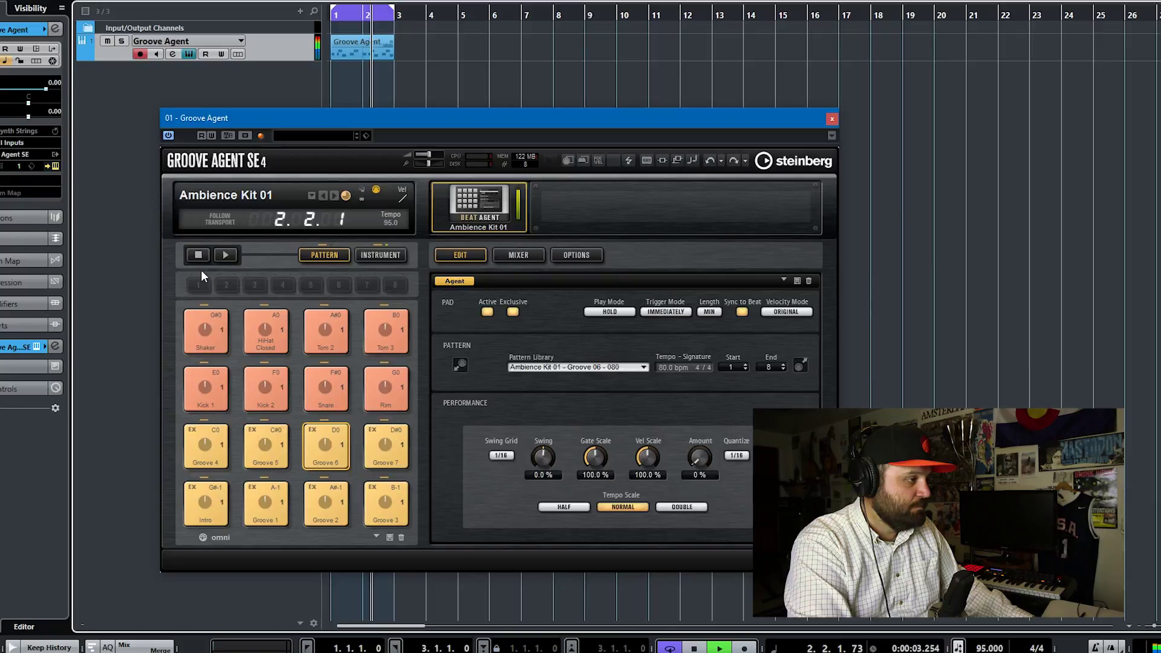
{"action": "key", "text": "alt+Tab"}
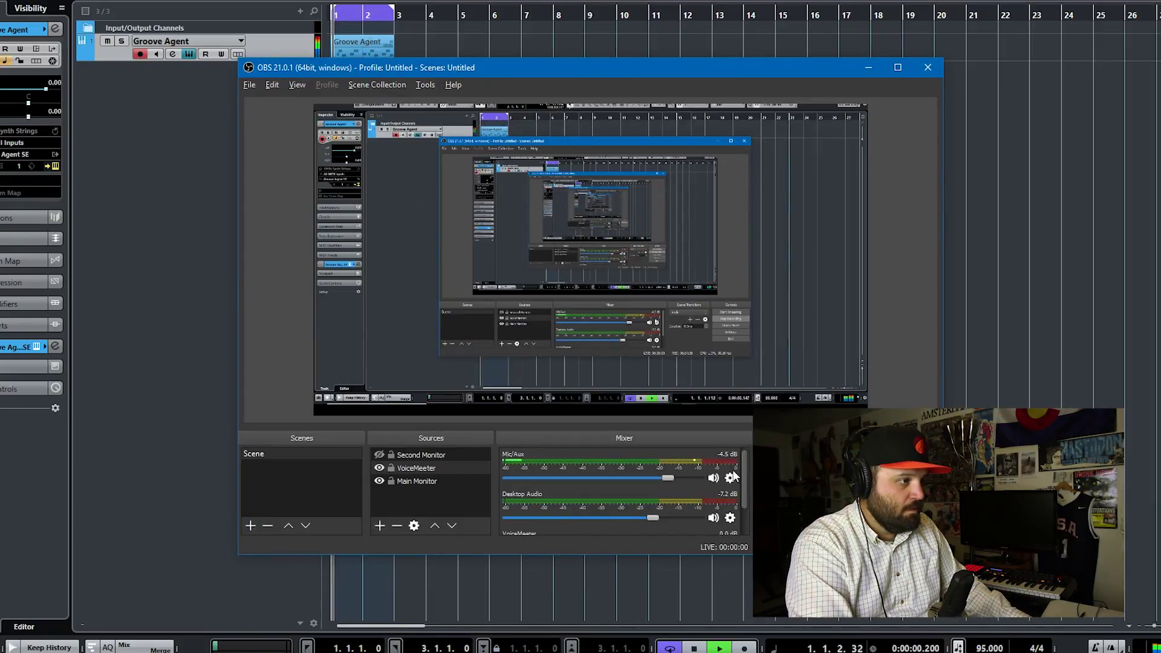
{"action": "scroll", "coordinate": [745, 479], "scroll_direction": "down", "scroll_amount": 2}
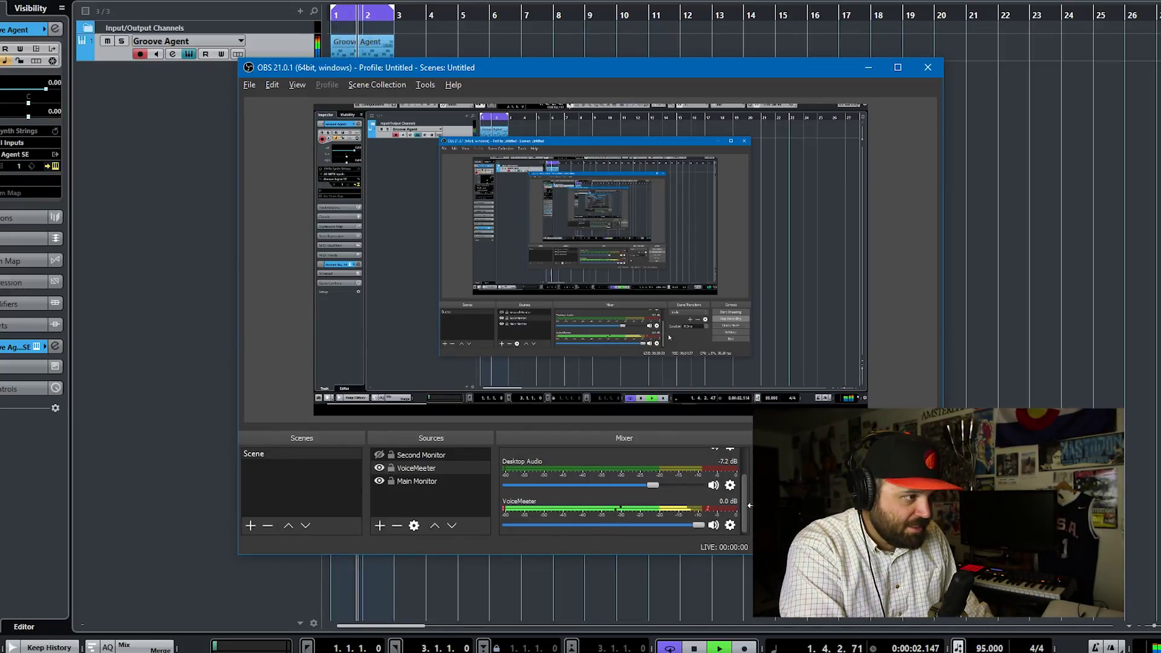
{"action": "scroll", "coordinate": [745, 484], "scroll_direction": "up", "scroll_amount": 2}
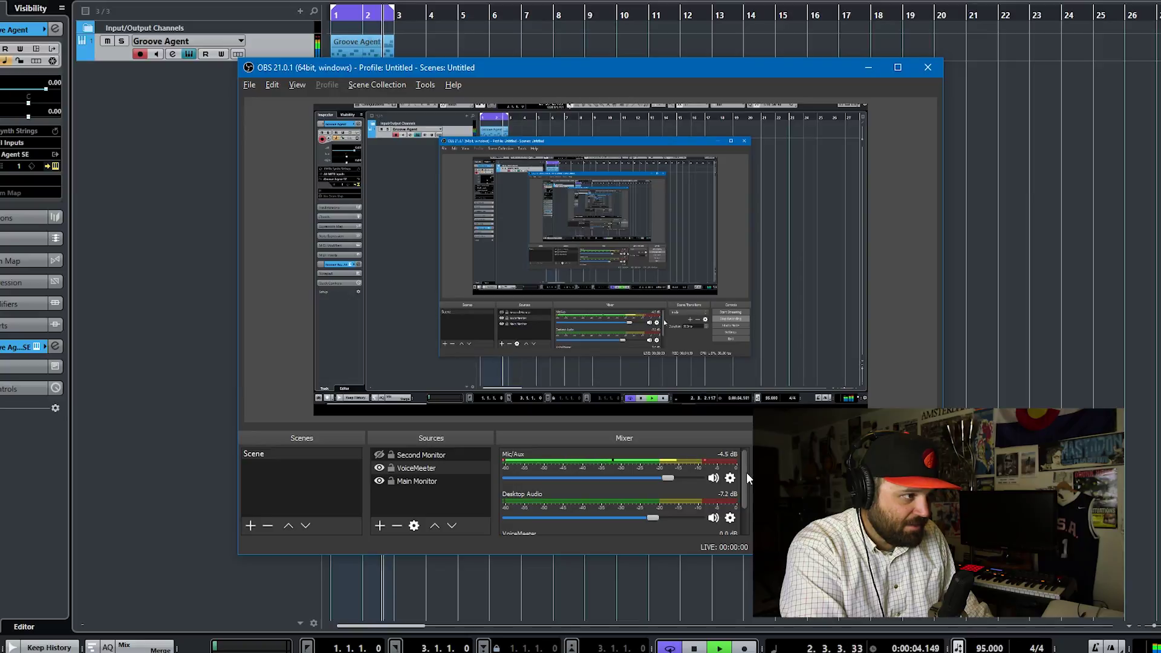
{"action": "scroll", "coordinate": [745, 478], "scroll_direction": "down", "scroll_amount": 2}
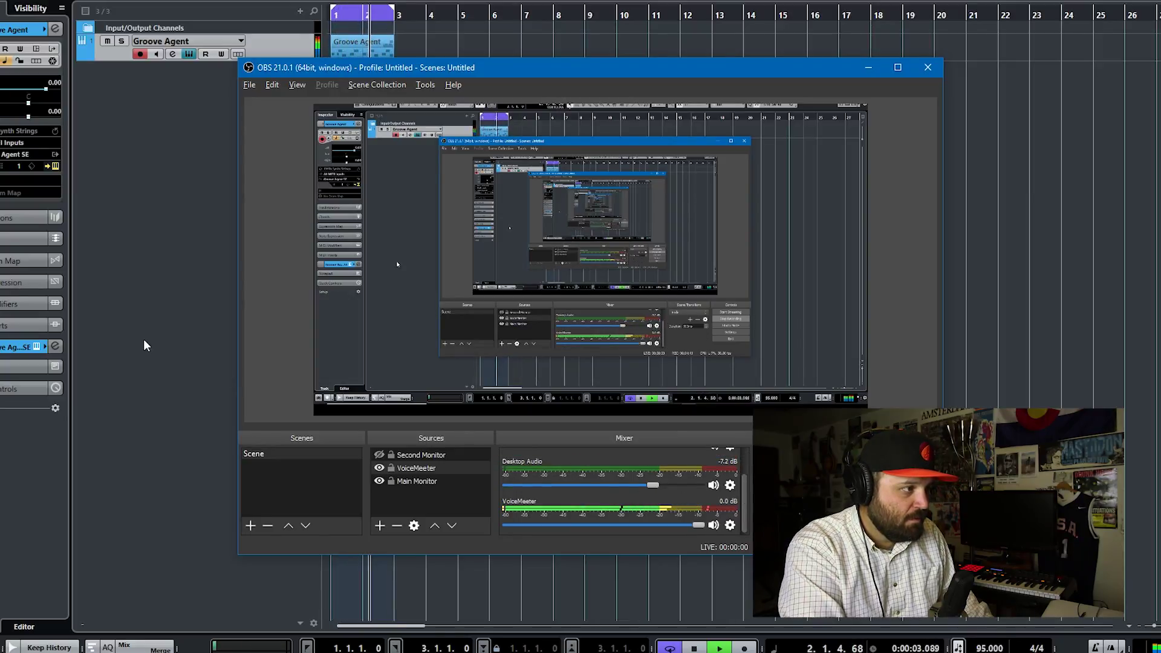
{"action": "left_click", "coordinate": [173, 330]}
{"action": "key", "text": "space"}
{"action": "key", "text": "alt+Tab"}
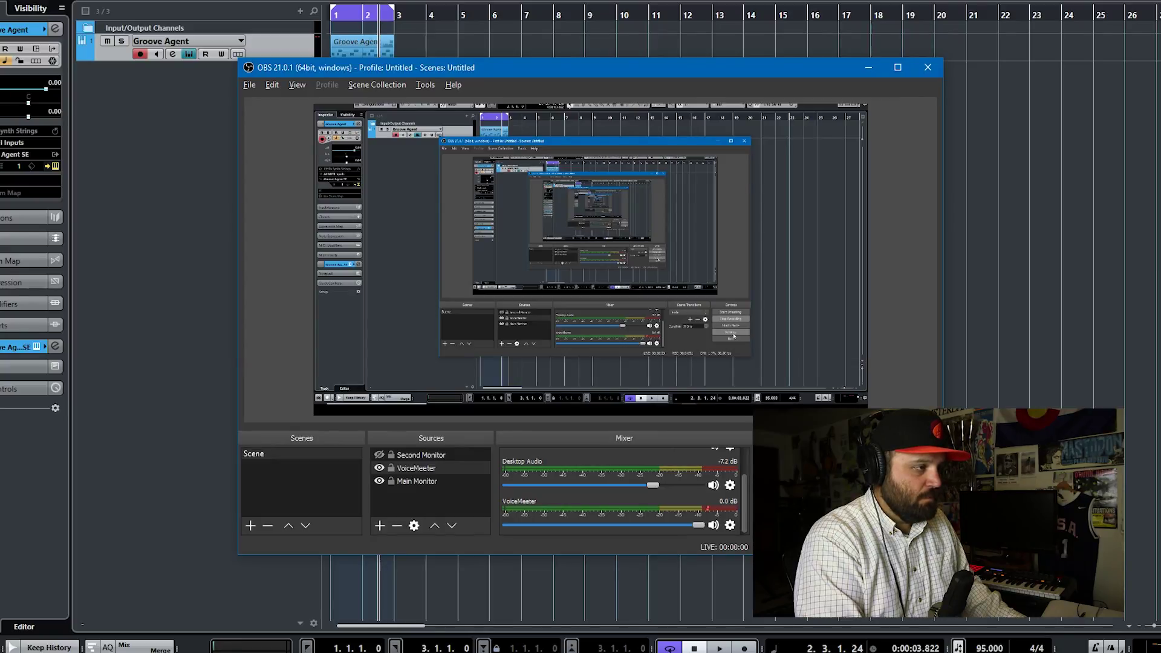
{"action": "left_click", "coordinate": [903, 507]}
{"action": "left_click", "coordinate": [308, 162]}
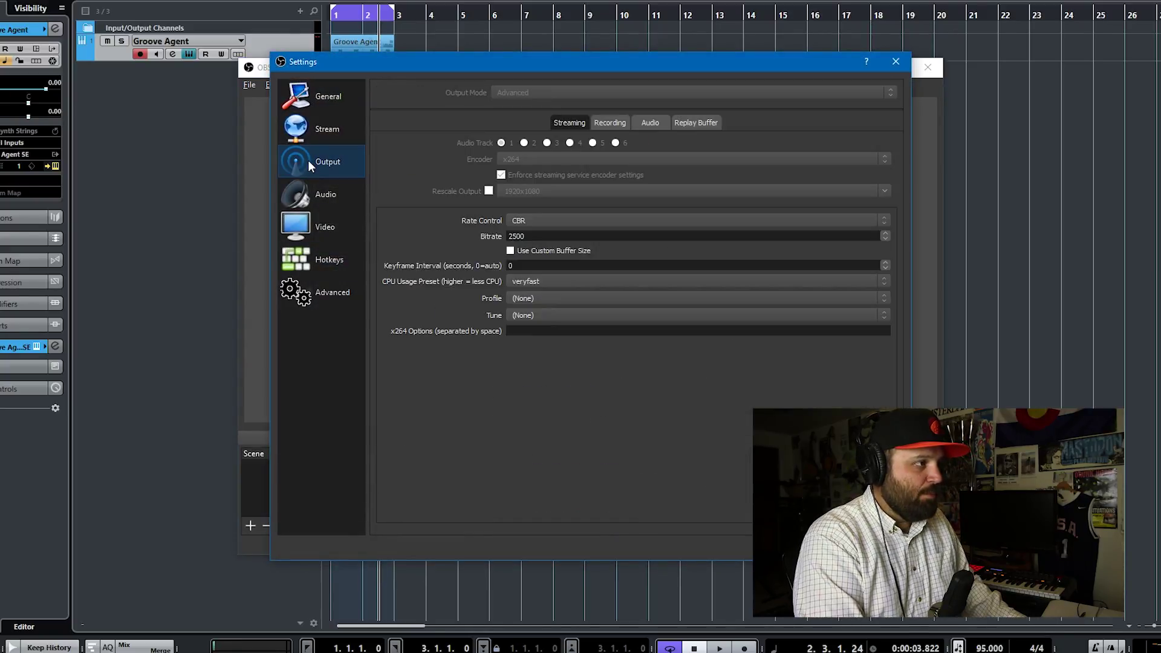
{"action": "left_click", "coordinate": [610, 122]}
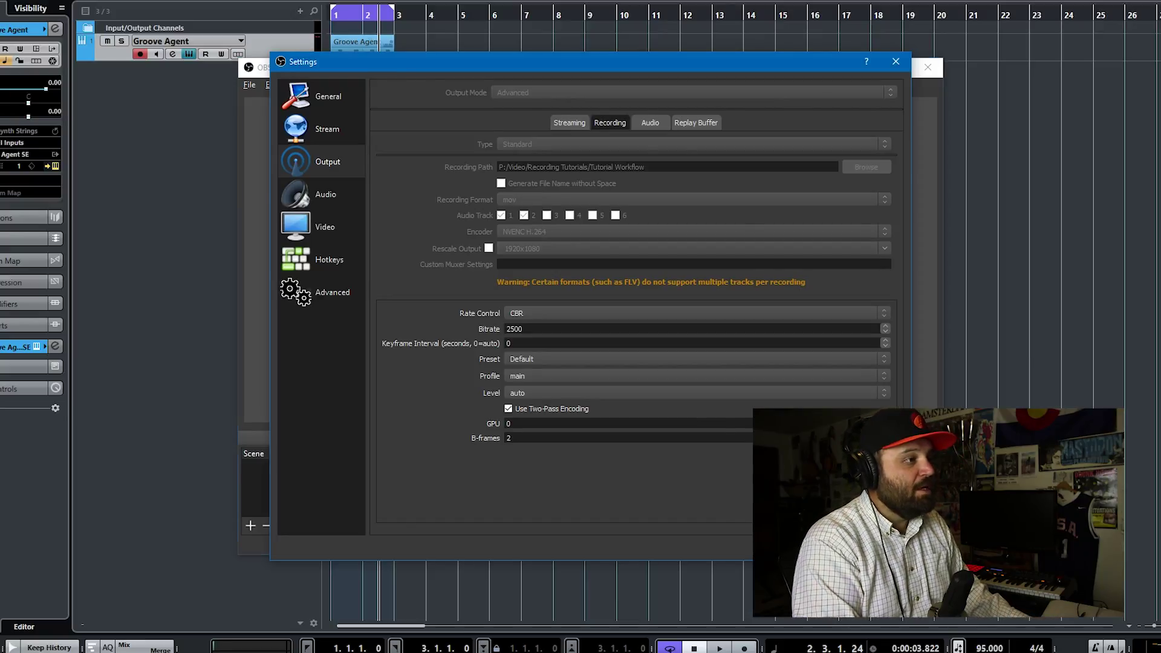
{"action": "key", "text": "Escape"}
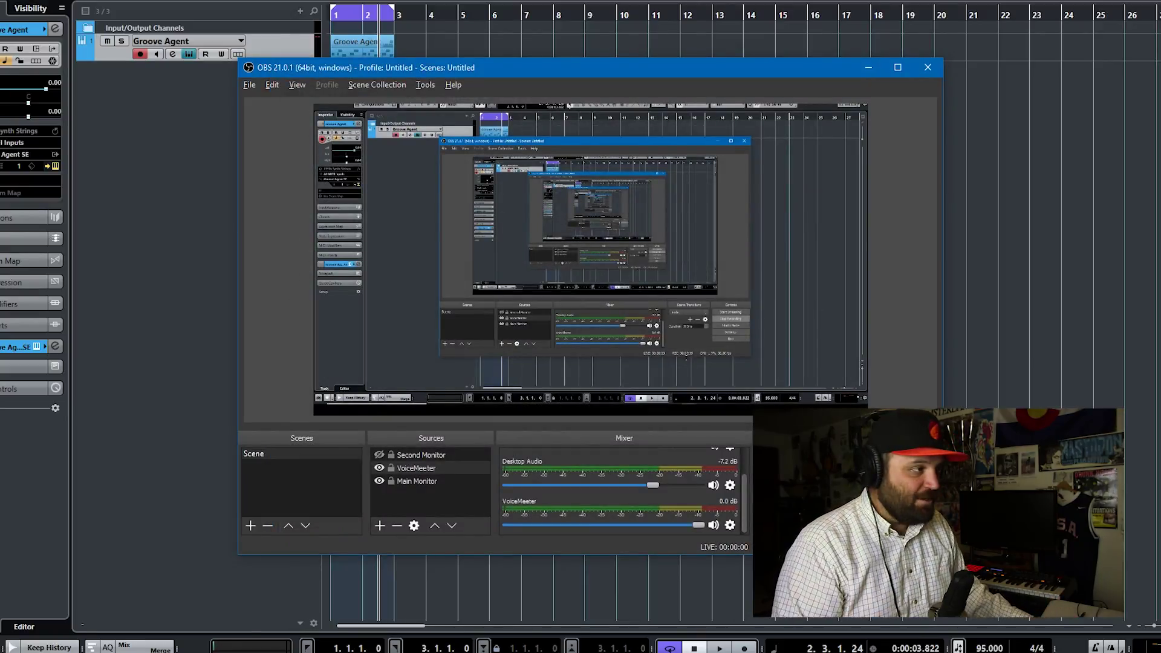
{"action": "key", "text": "alt+Tab"}
{"action": "key", "text": "alt+Tab"}
{"action": "key", "text": "alt+Tab"}
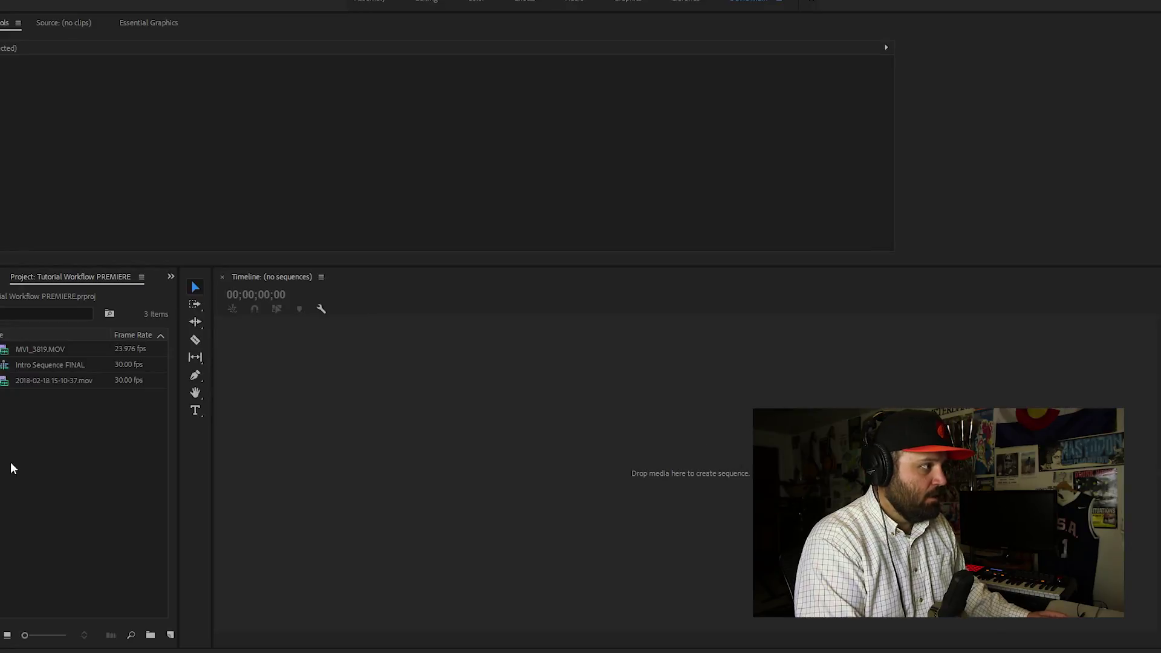
{"action": "left_click", "coordinate": [32, 447]}
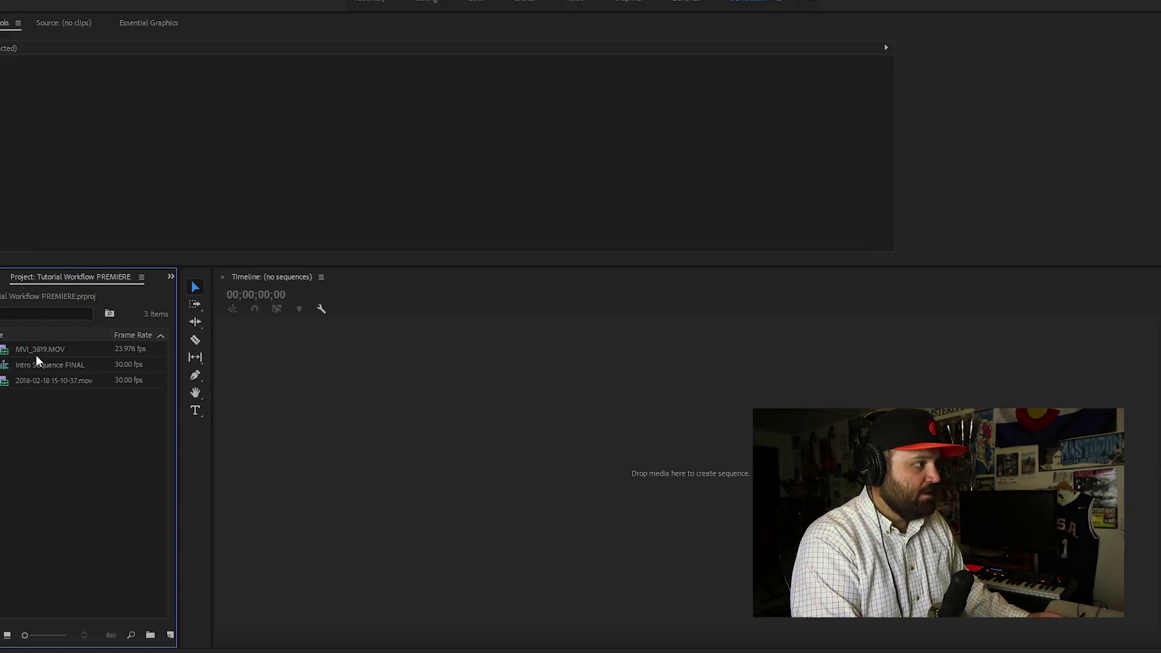
{"action": "left_click", "coordinate": [44, 381]}
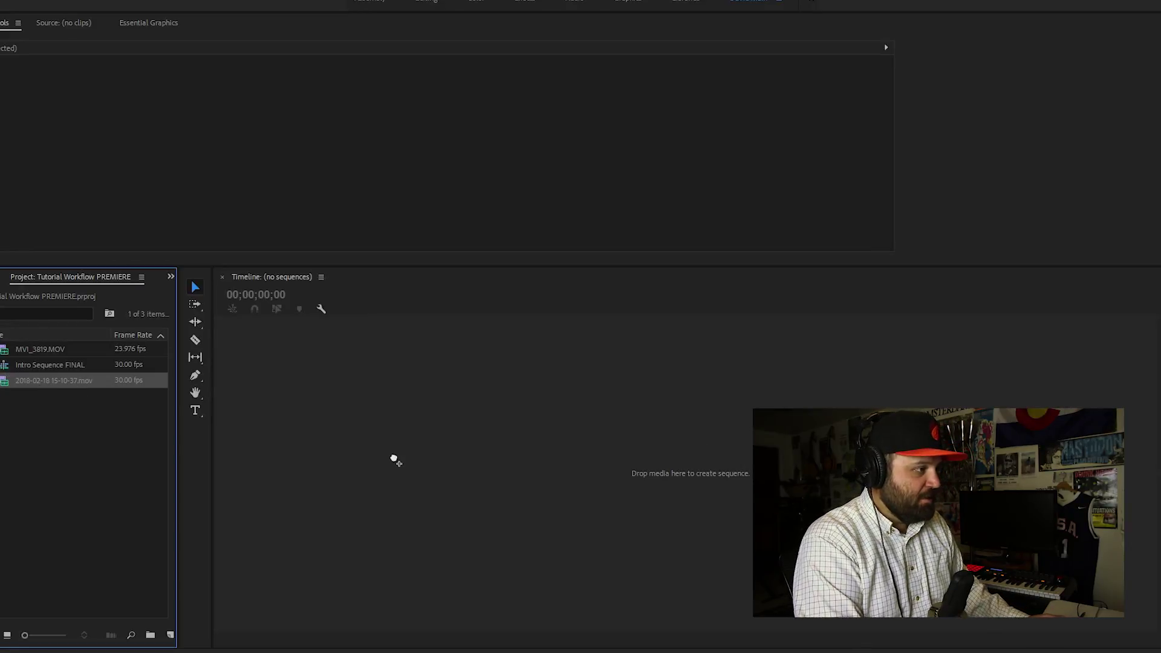
{"action": "left_click_drag", "start_coordinate": [393, 460], "coordinate": [395, 462]}
Place MVI_3819.MOV on V3 above the recording and select all clips.
{"action": "left_click_drag", "start_coordinate": [51, 352], "coordinate": [400, 435]}
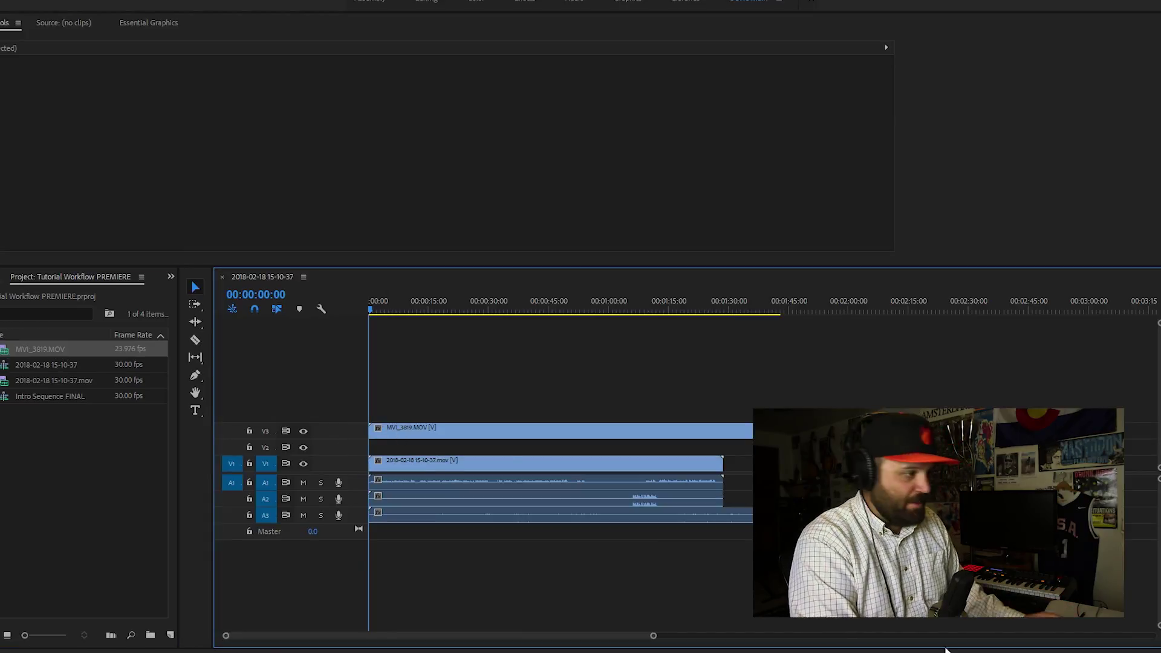
{"action": "left_click", "coordinate": [265, 447]}
{"action": "left_click", "coordinate": [265, 430]}
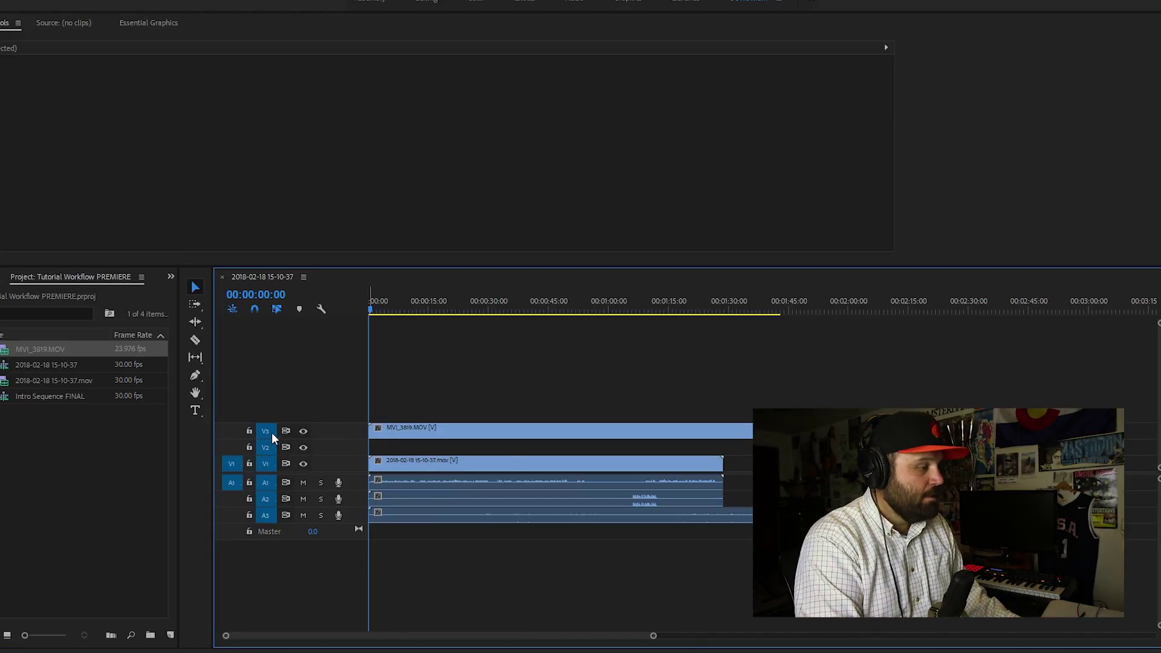
{"action": "left_click_drag", "start_coordinate": [714, 516], "coordinate": [532, 450]}
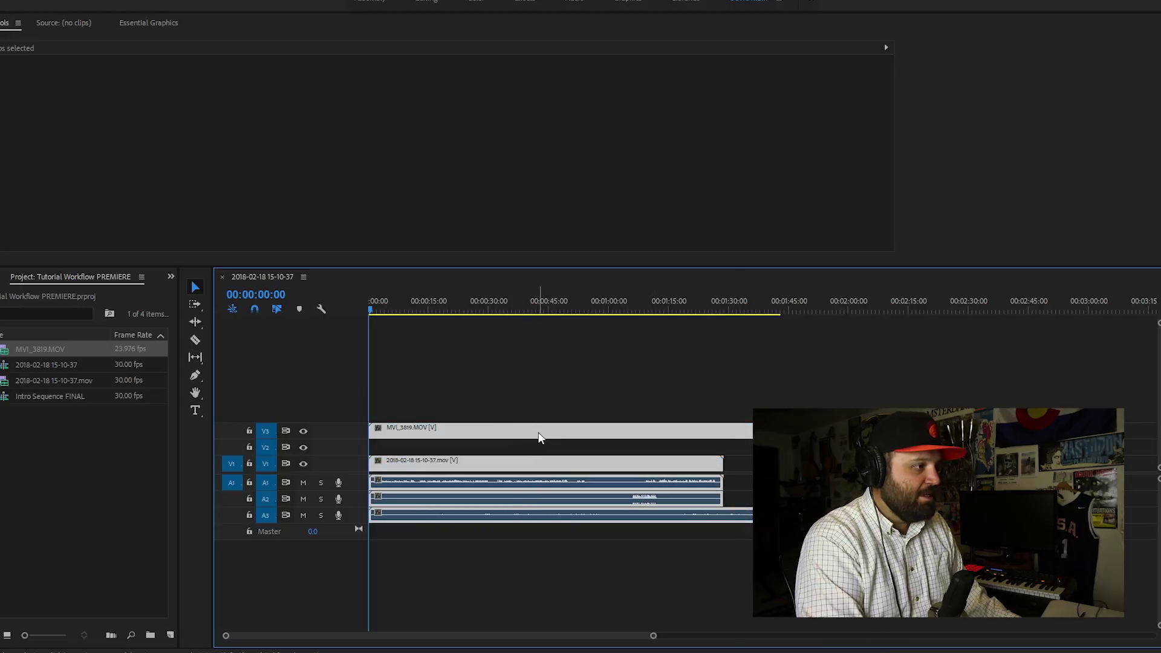
Synchronize the selected clips on Audio, then select the MVI_3819.MOV and A1 clips.
{"action": "right_click", "coordinate": [541, 438]}
{"action": "left_click", "coordinate": [575, 294]}
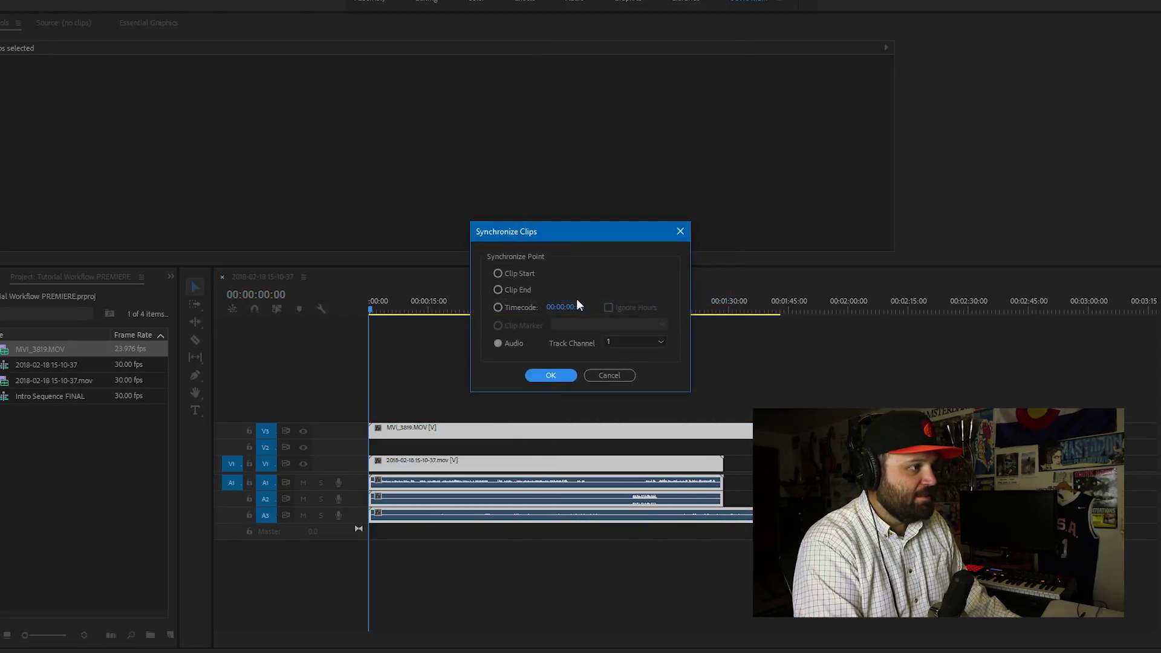
{"action": "left_click", "coordinate": [533, 375]}
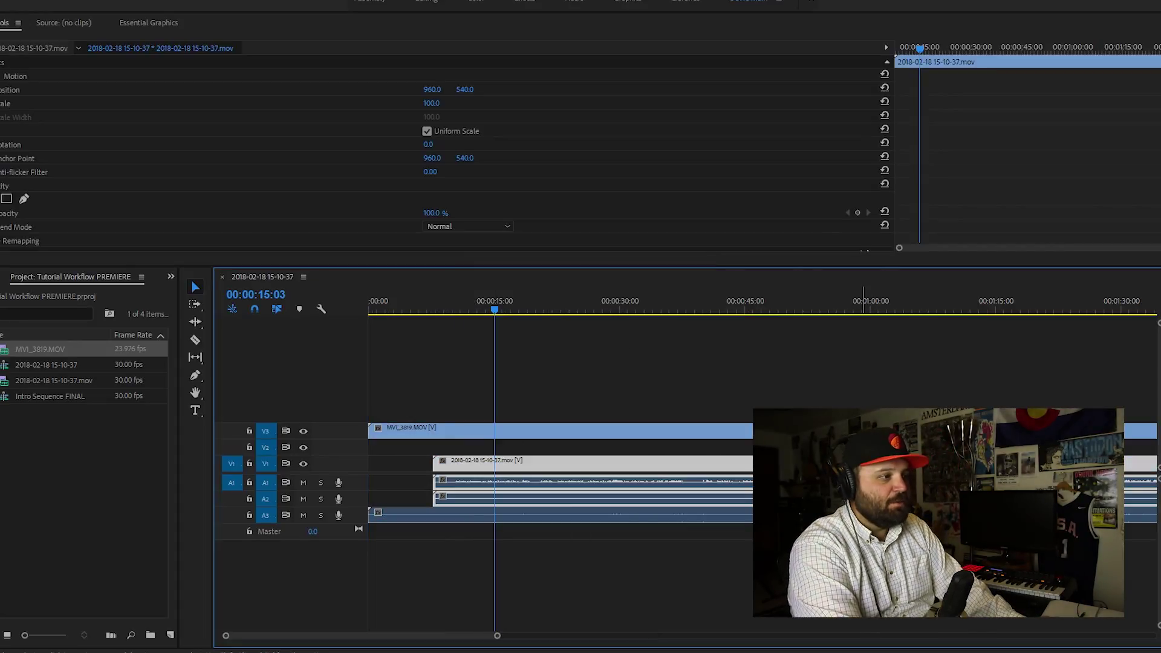
{"action": "left_click", "coordinate": [491, 437]}
{"action": "left_click", "coordinate": [445, 487]}
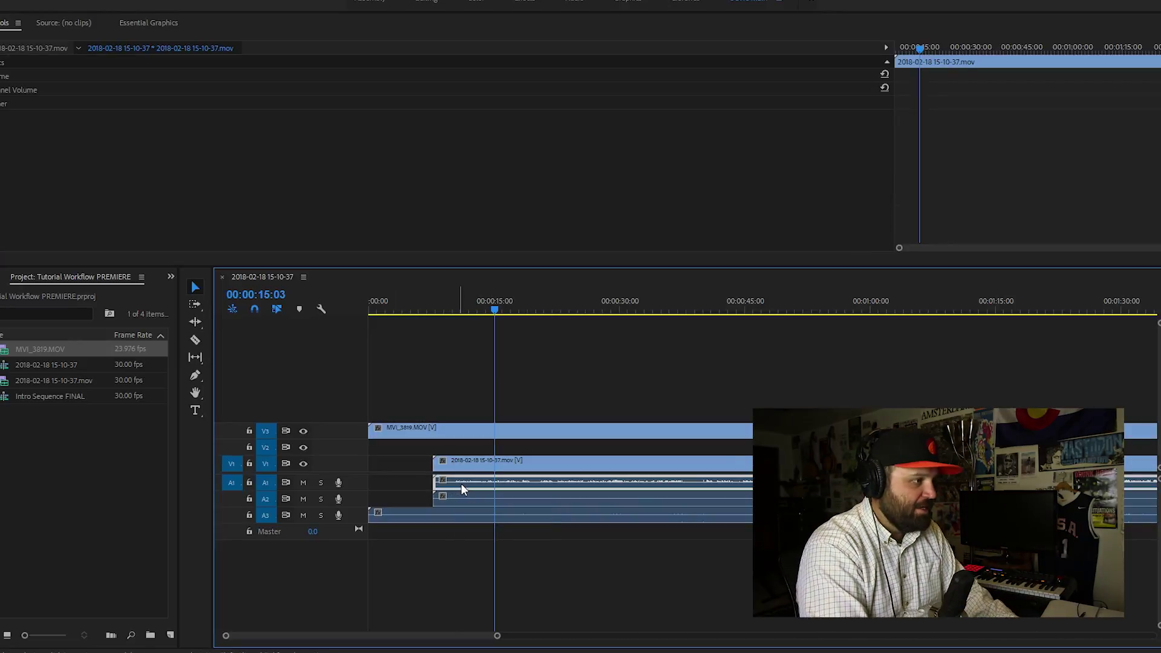
Map the A1 clip's right channel to source L-1 so both sides use the left channel.
{"action": "right_click", "coordinate": [461, 491]}
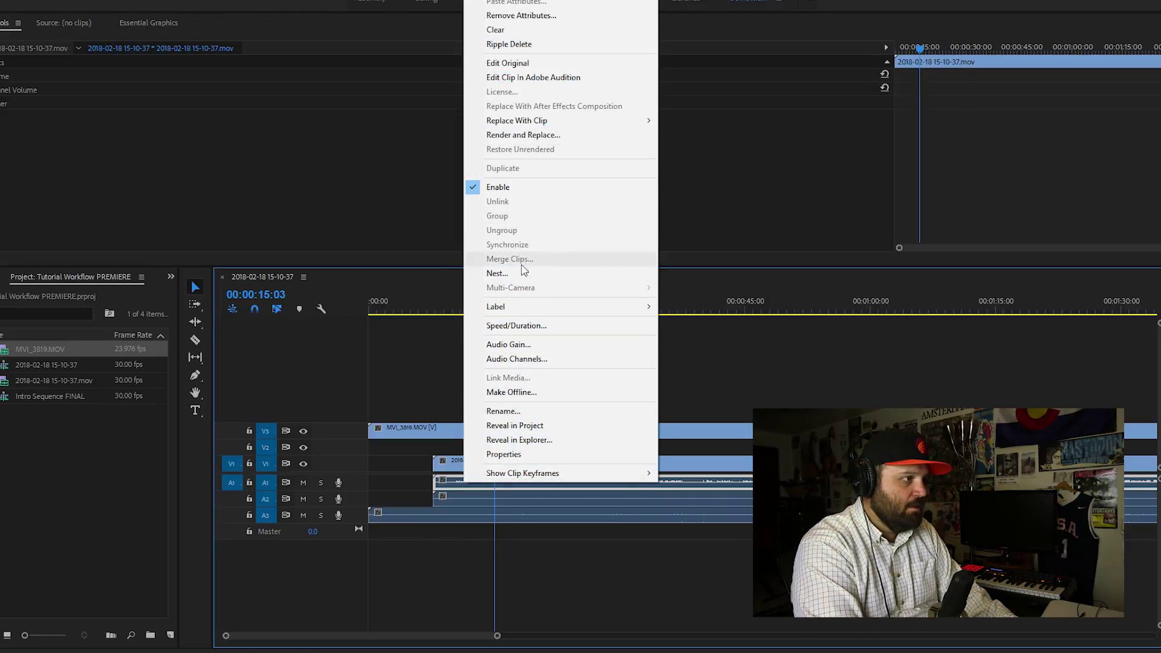
{"action": "left_click", "coordinate": [524, 357]}
{"action": "left_click", "coordinate": [424, 208]}
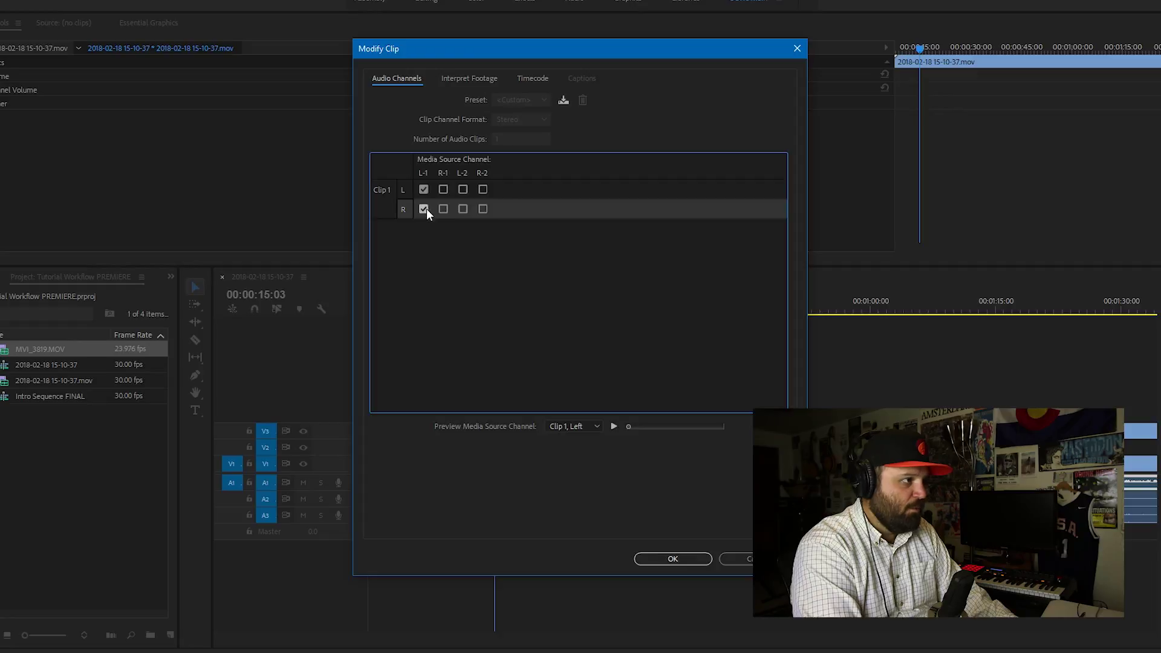
{"action": "left_click", "coordinate": [670, 557]}
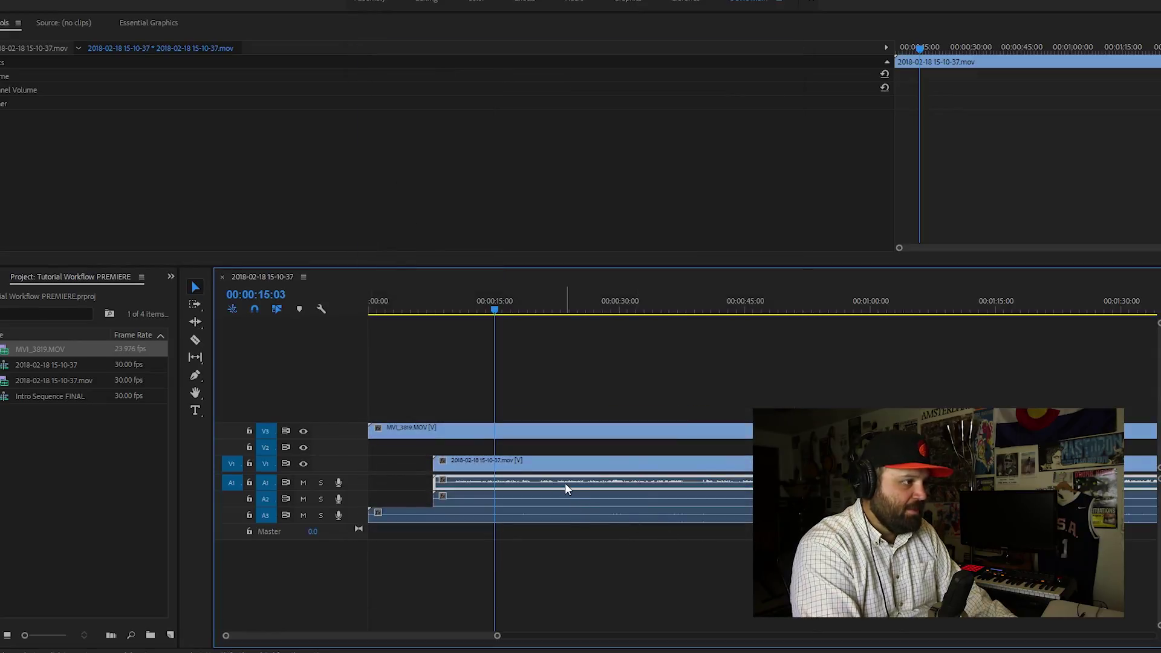
Preview the audio, then normalize the A1 clip's max peak to 0 dB.
{"action": "key", "text": "space"}
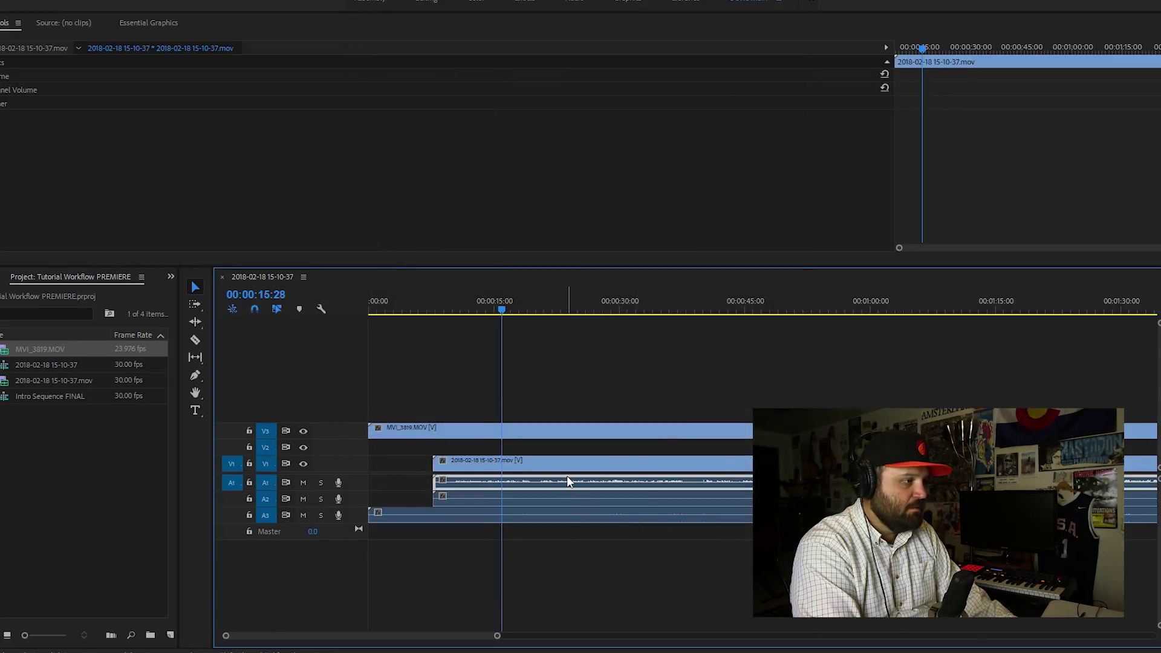
{"action": "key", "text": "space"}
{"action": "key", "text": "g"}
{"action": "left_click", "coordinate": [551, 317]}
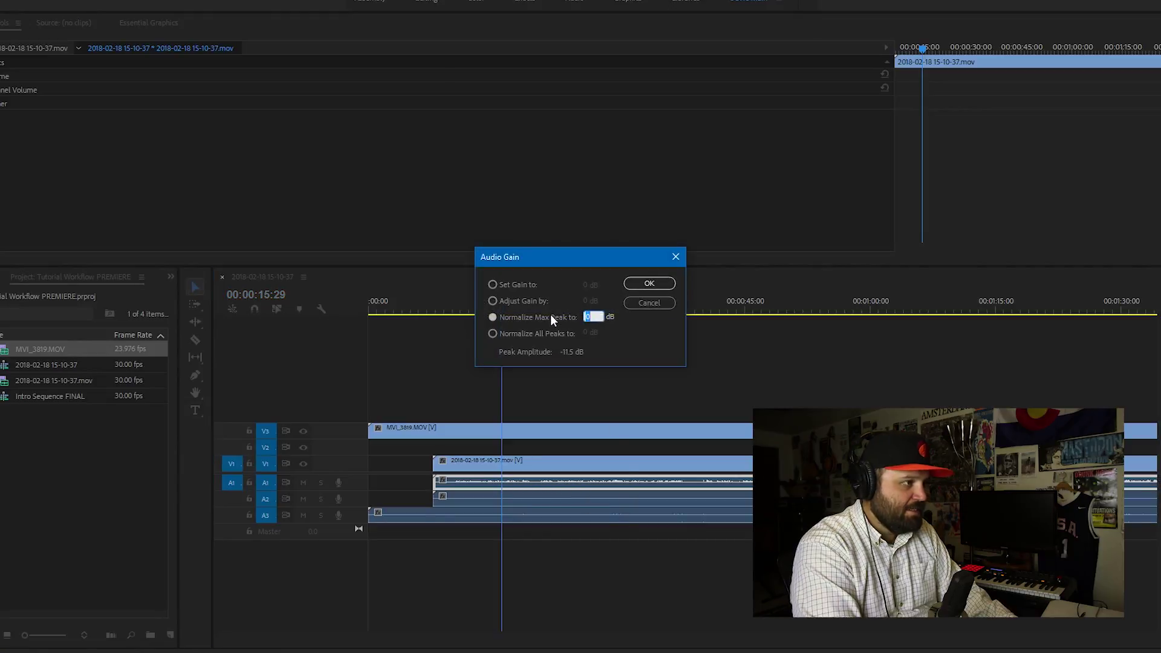
{"action": "key", "text": "Return"}
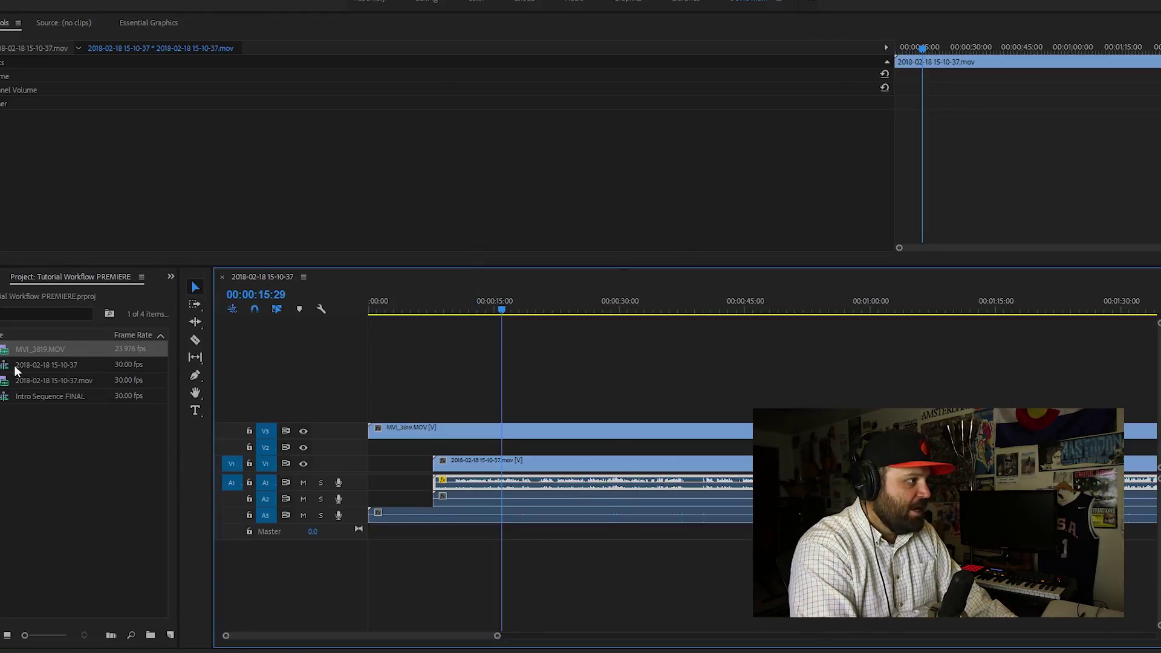
Find the VO Waves effect preset and apply it to the A1 recording clip.
{"action": "left_click", "coordinate": [21, 313]}
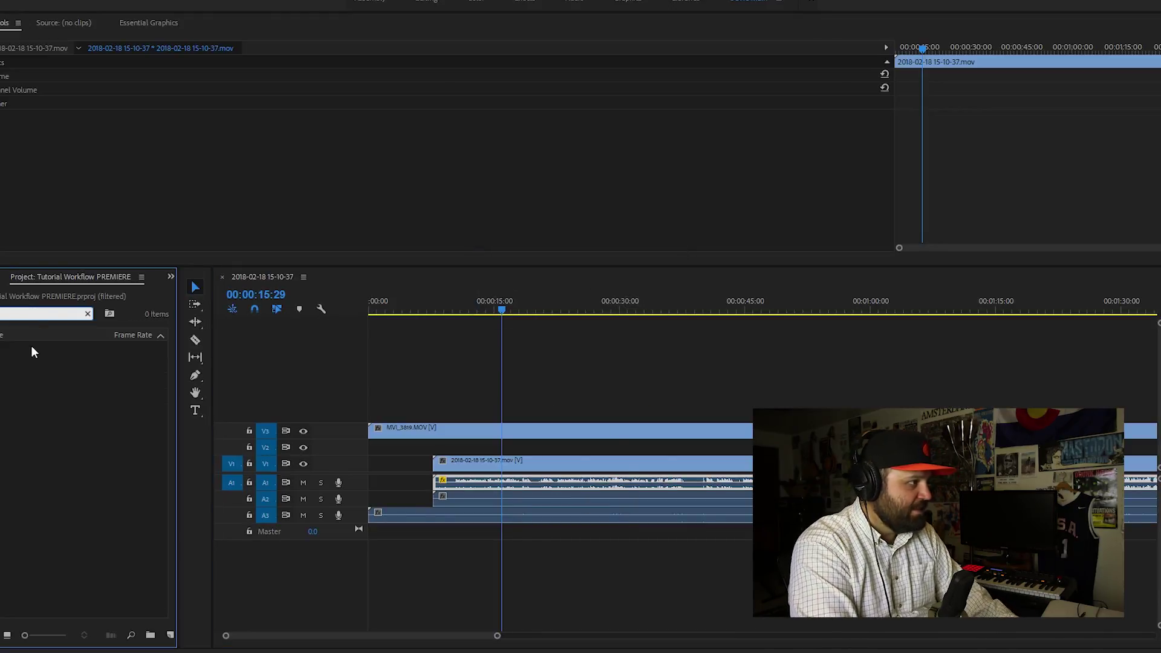
{"action": "key", "text": "shift+7"}
{"action": "left_click_drag", "start_coordinate": [295, 353], "coordinate": [480, 486]}
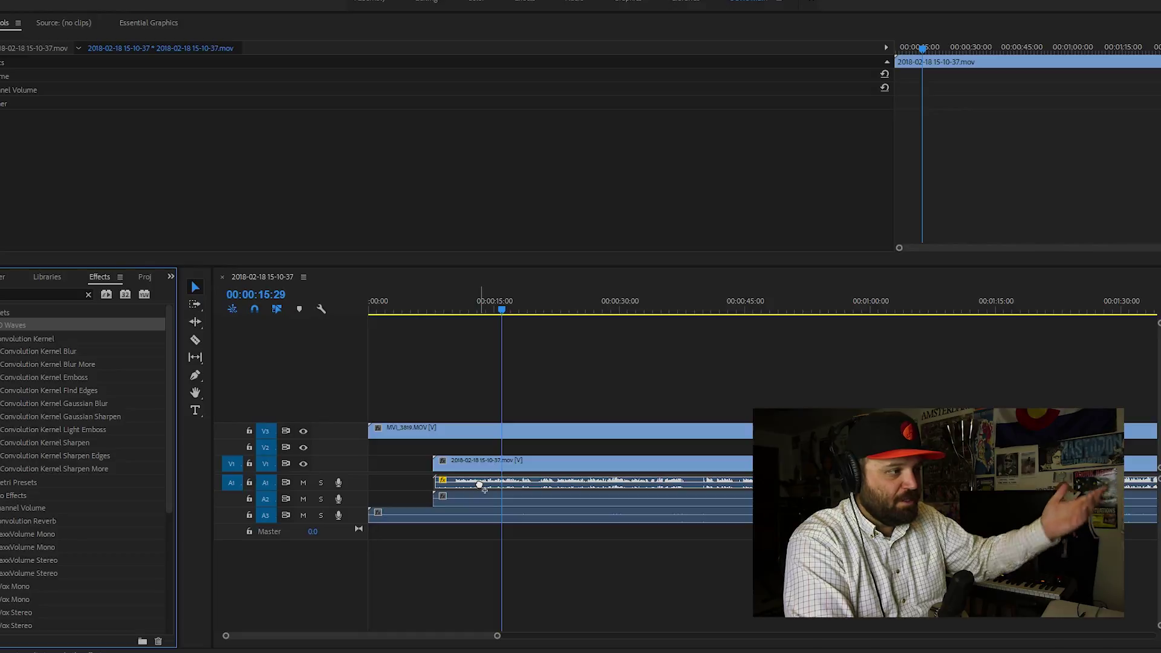
{"action": "left_click_drag", "start_coordinate": [480, 486], "coordinate": [479, 483]}
Preview the processed audio, including from about 1:14, then return to OBS.
{"action": "key", "text": "space"}
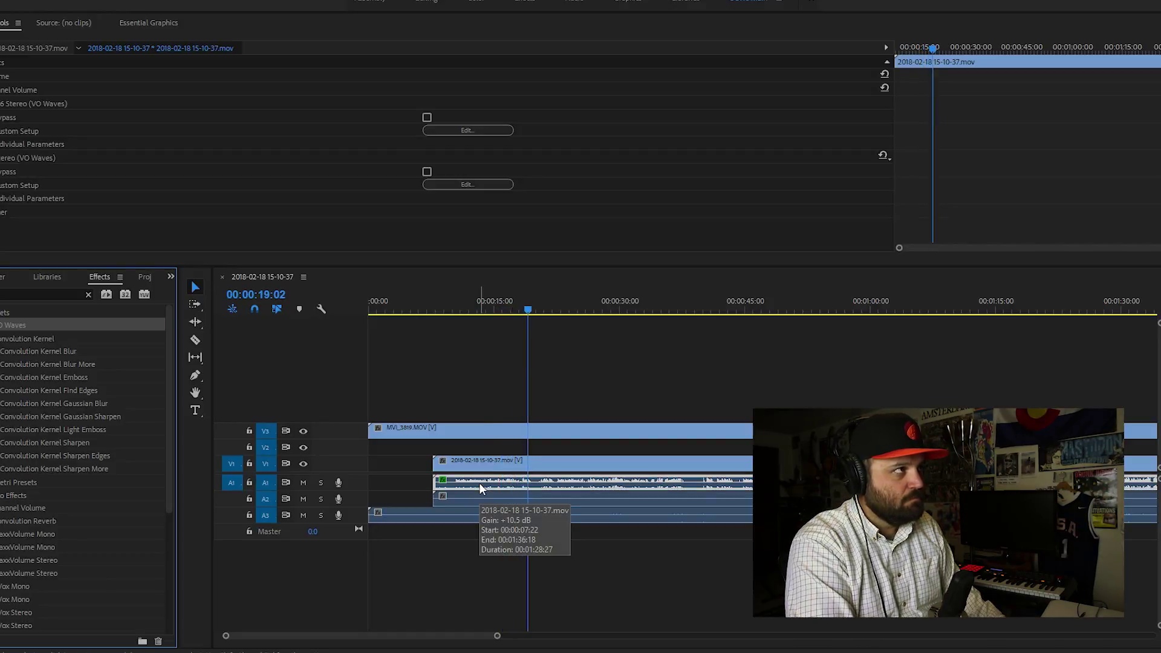
{"action": "key", "text": "space"}
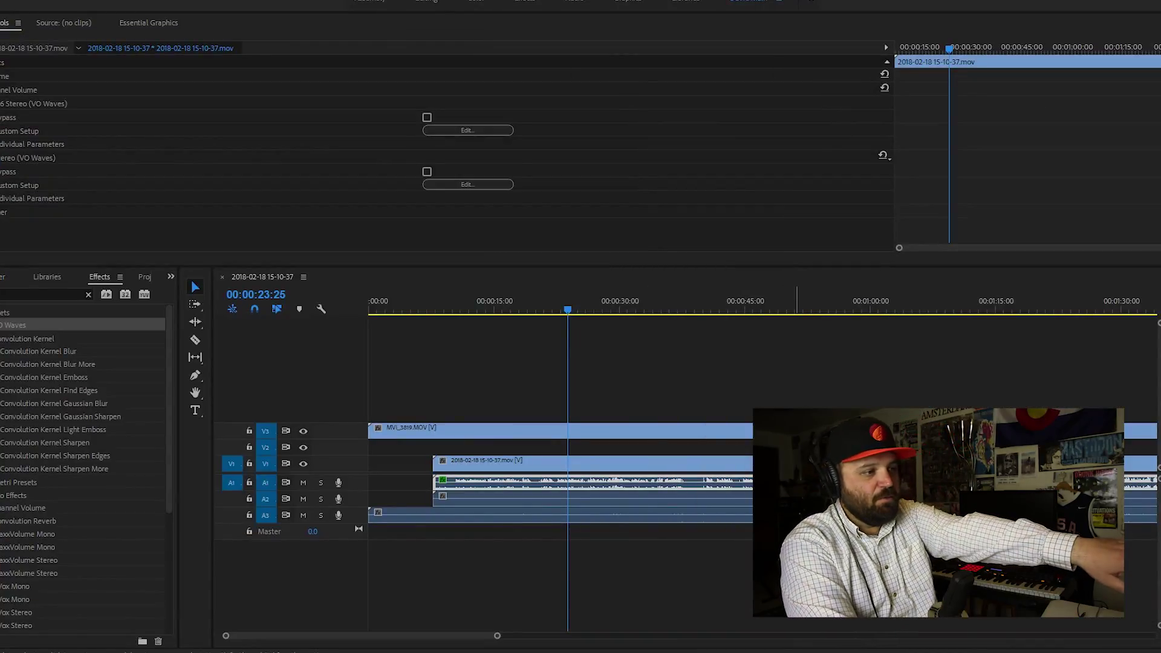
{"action": "left_click", "coordinate": [989, 306]}
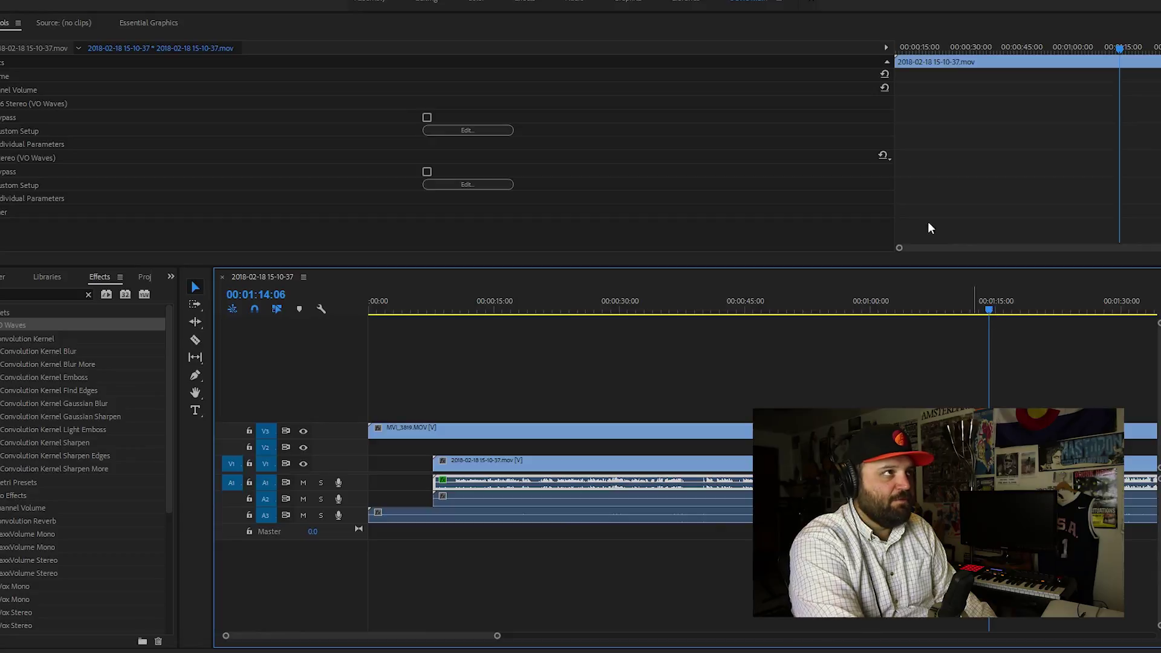
{"action": "key", "text": "space"}
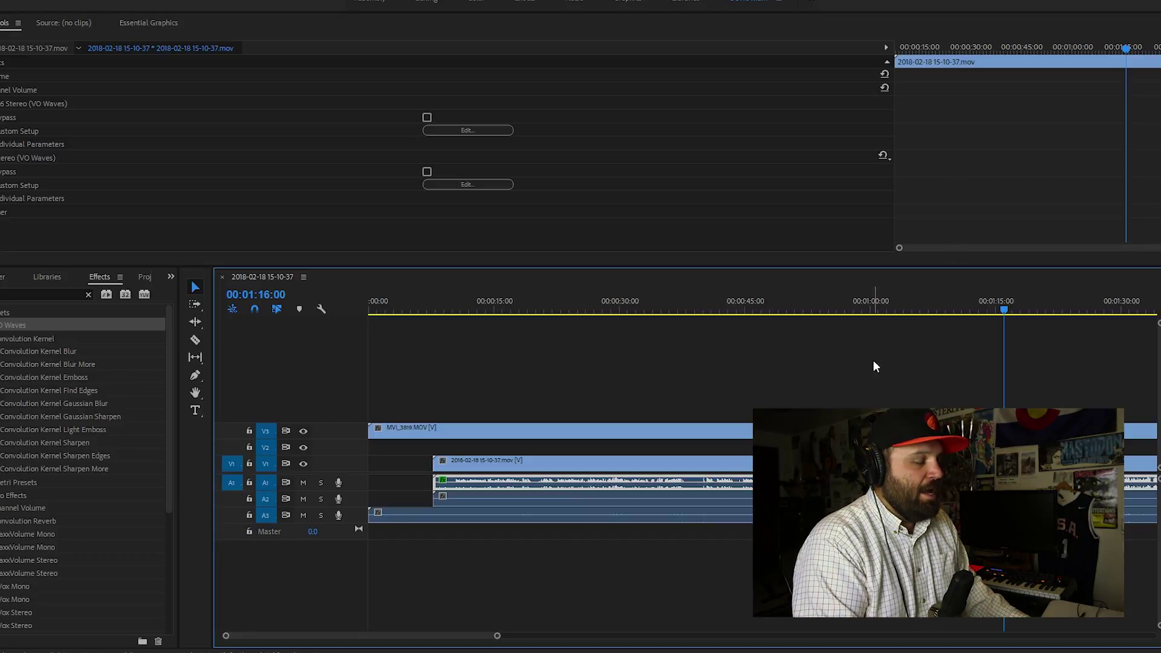
{"action": "key", "text": "alt+Tab"}
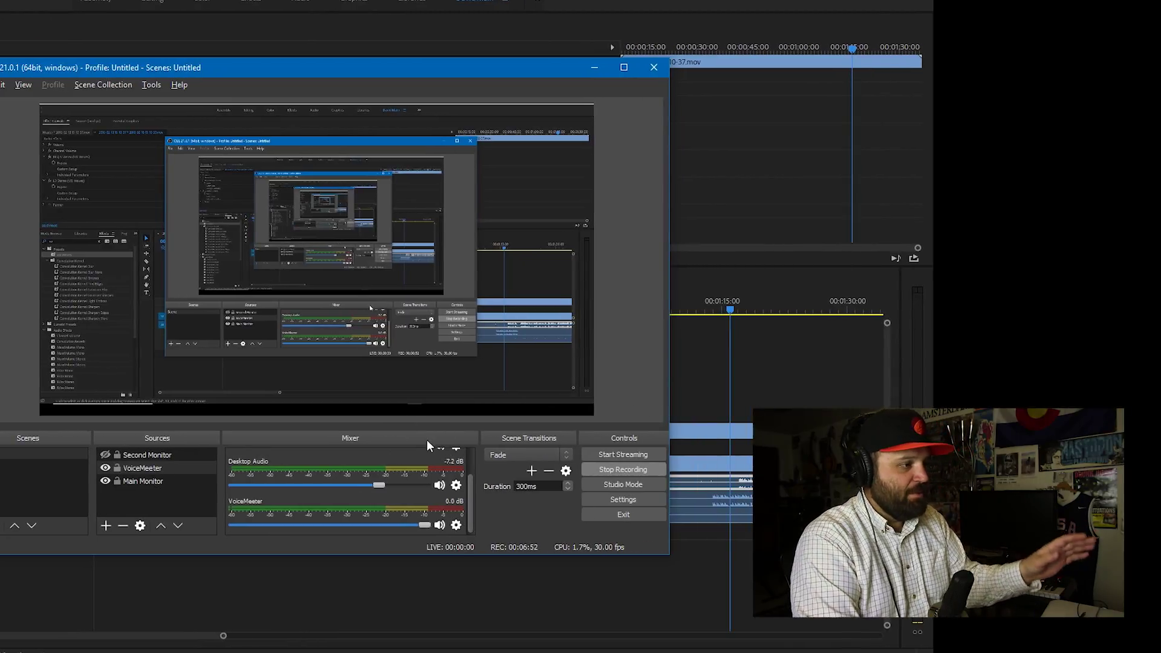
Show OBS Advanced Audio Properties from the VoiceMeeter source's gear menu in the Mixer.
{"action": "left_click", "coordinate": [456, 526]}
{"action": "left_click", "coordinate": [492, 617]}
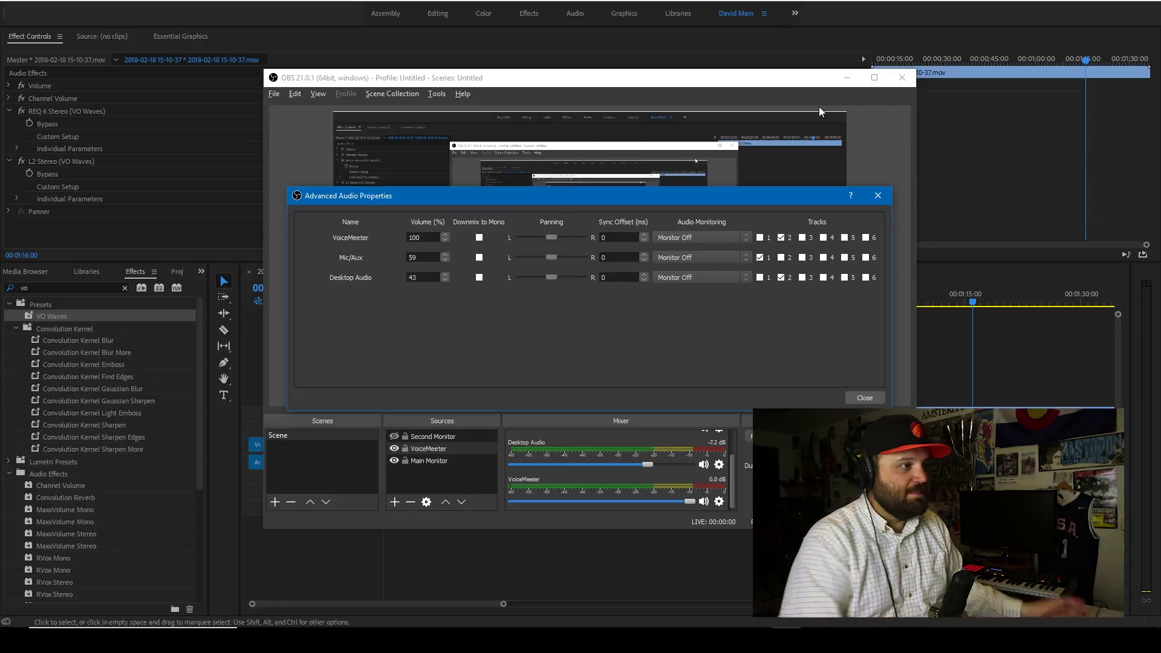
Close the OBS Advanced Audio Properties dialog.
{"action": "left_click", "coordinate": [874, 195]}
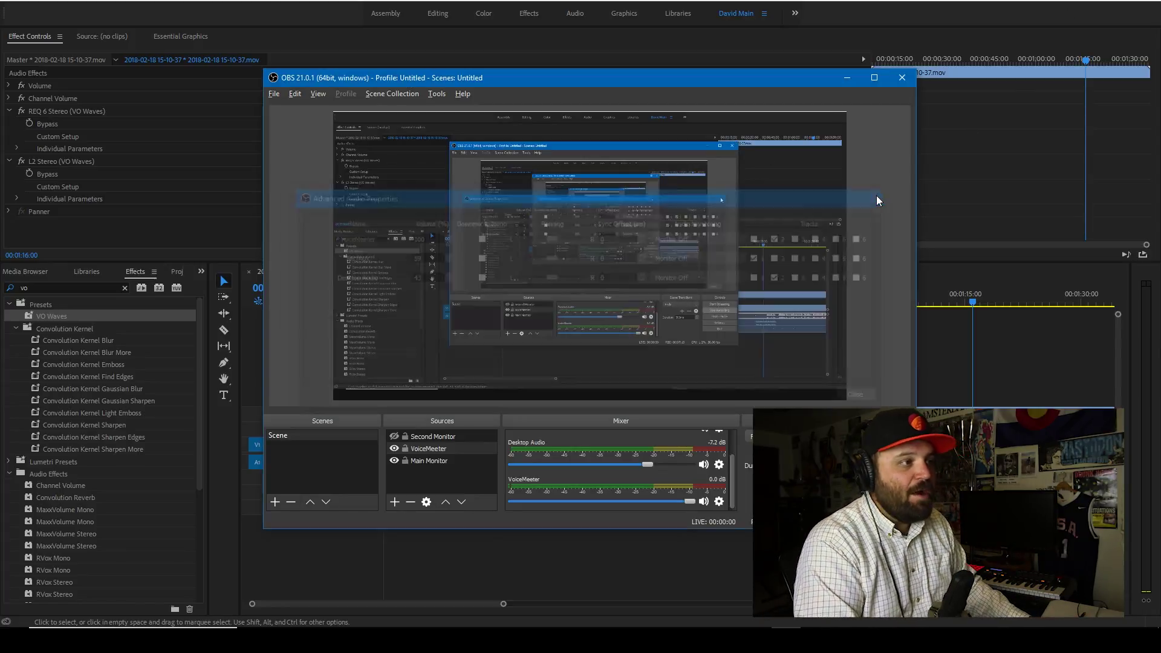